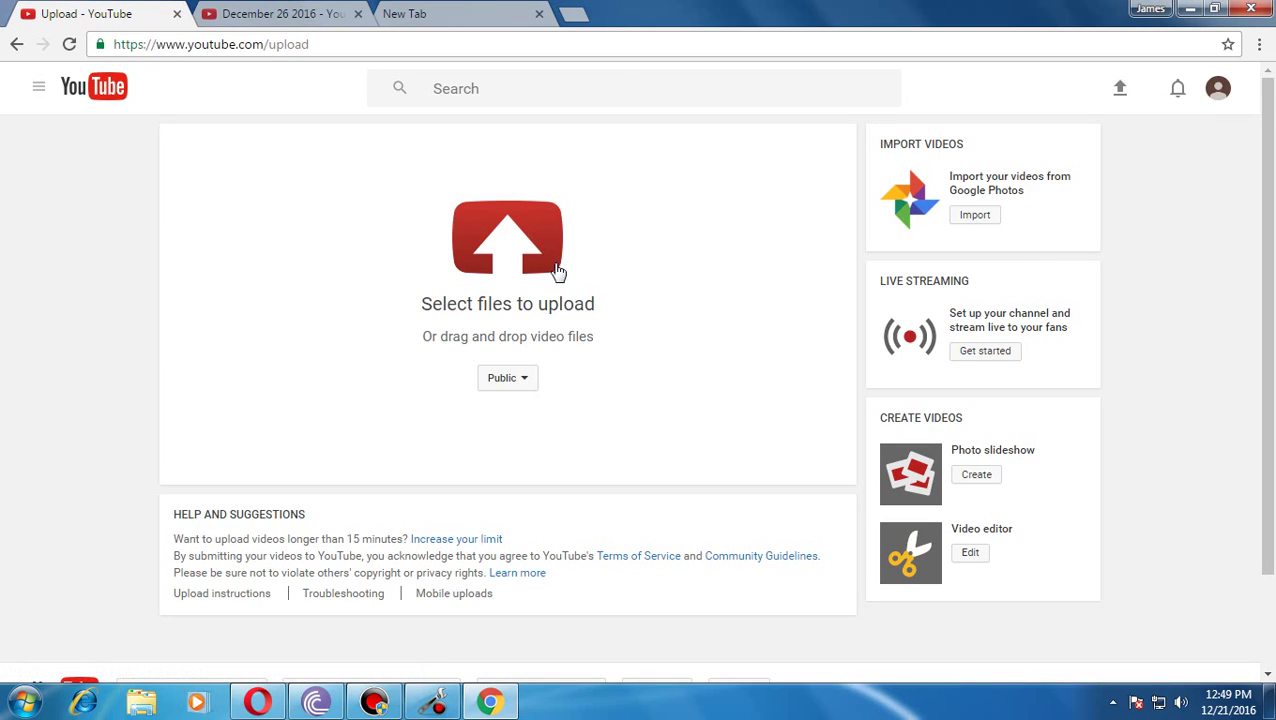
click(498, 314)
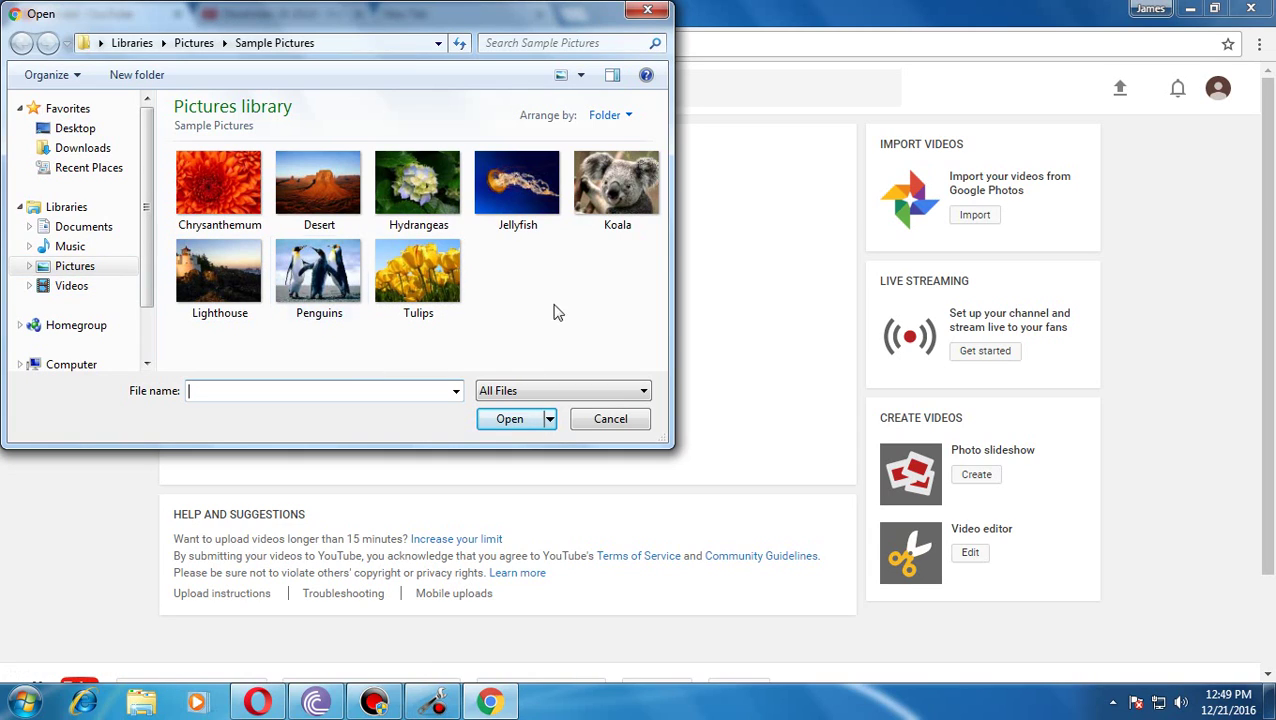
click(650, 12)
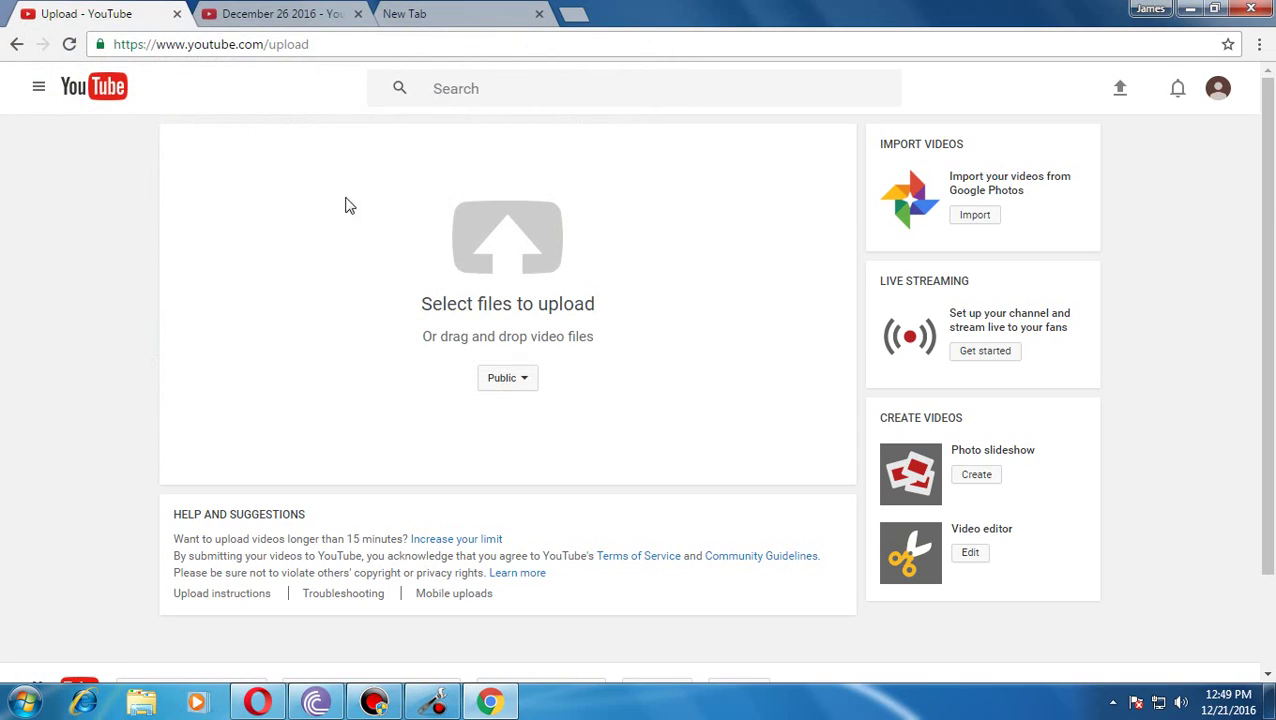
Step: Switch to Opera and close the tab holding the old Pirate Bay search results
click(258, 702)
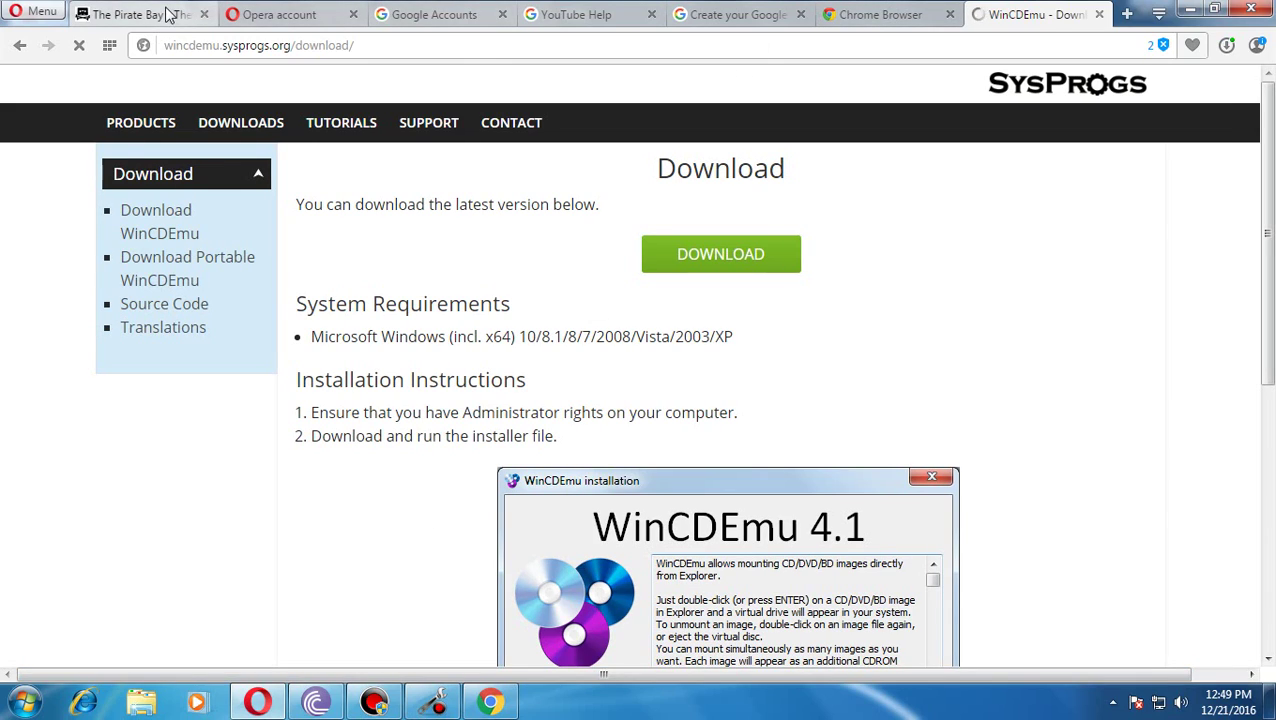
click(95, 16)
right_click(19, 45)
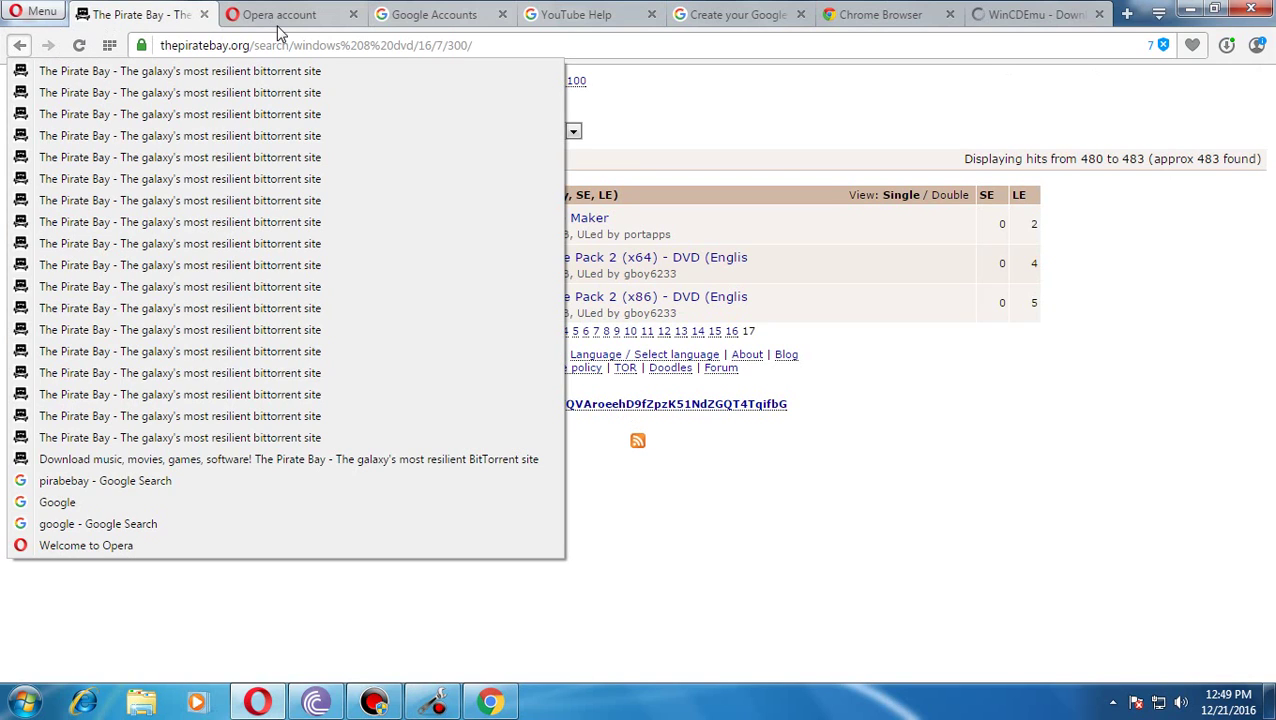
click(205, 14)
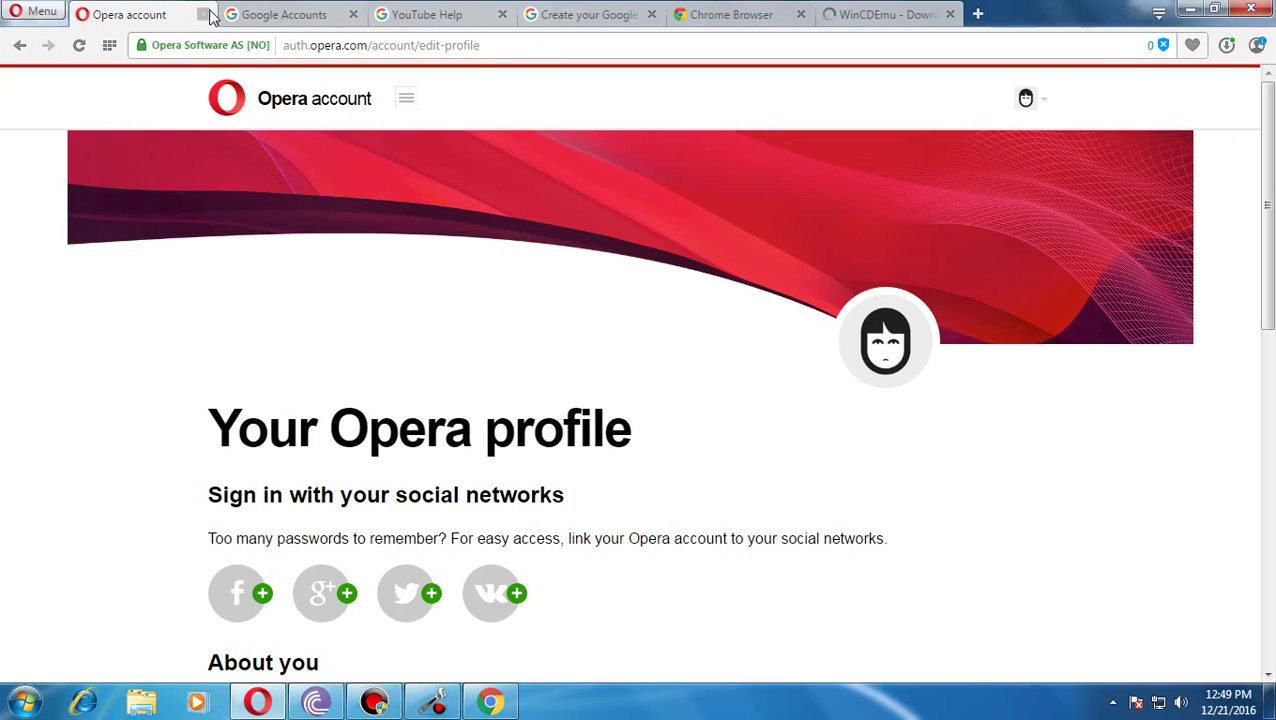
Step: Search the web for "pirabebay" and open The Pirate Bay home page
right_click(50, 47)
click(340, 45)
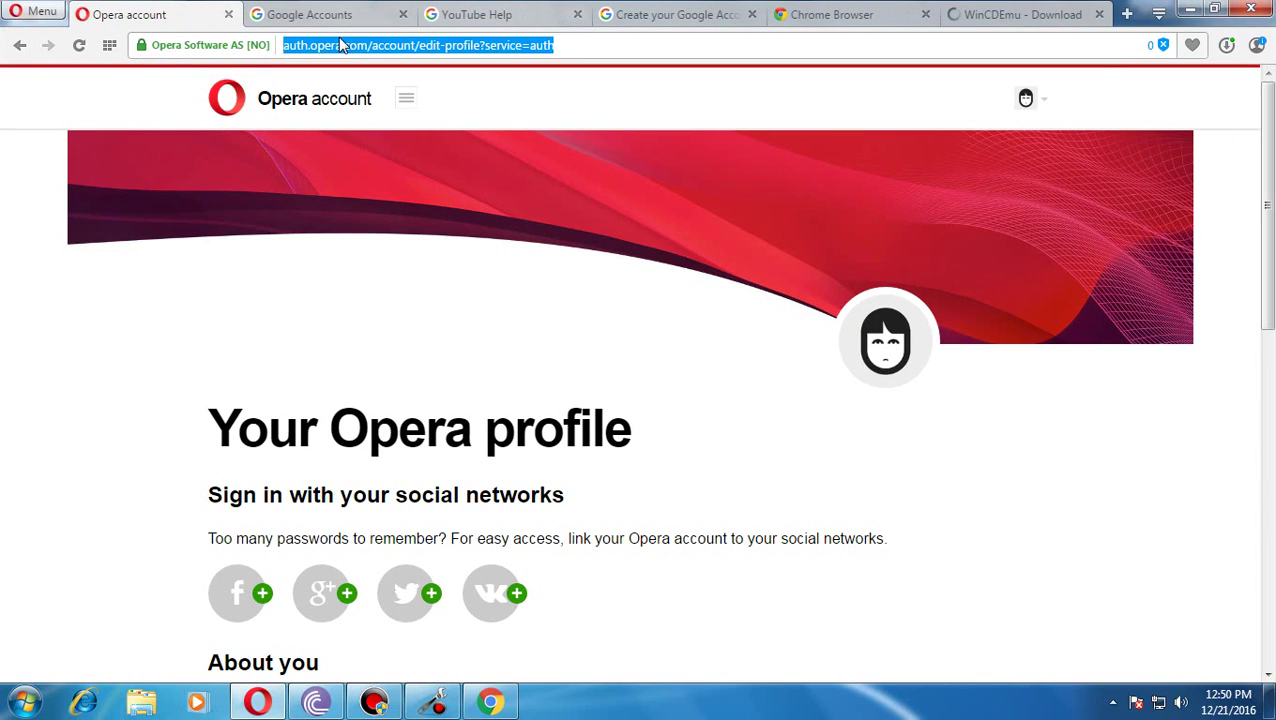
text(pirabebay)
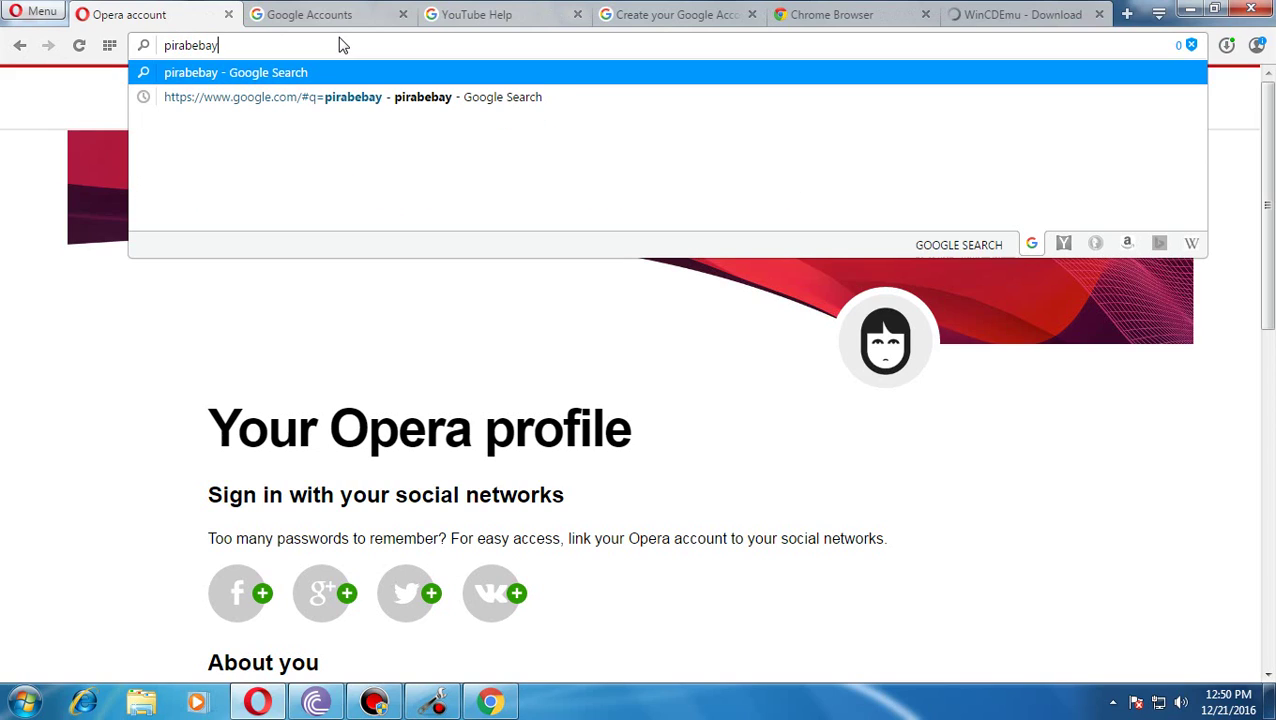
key(Return)
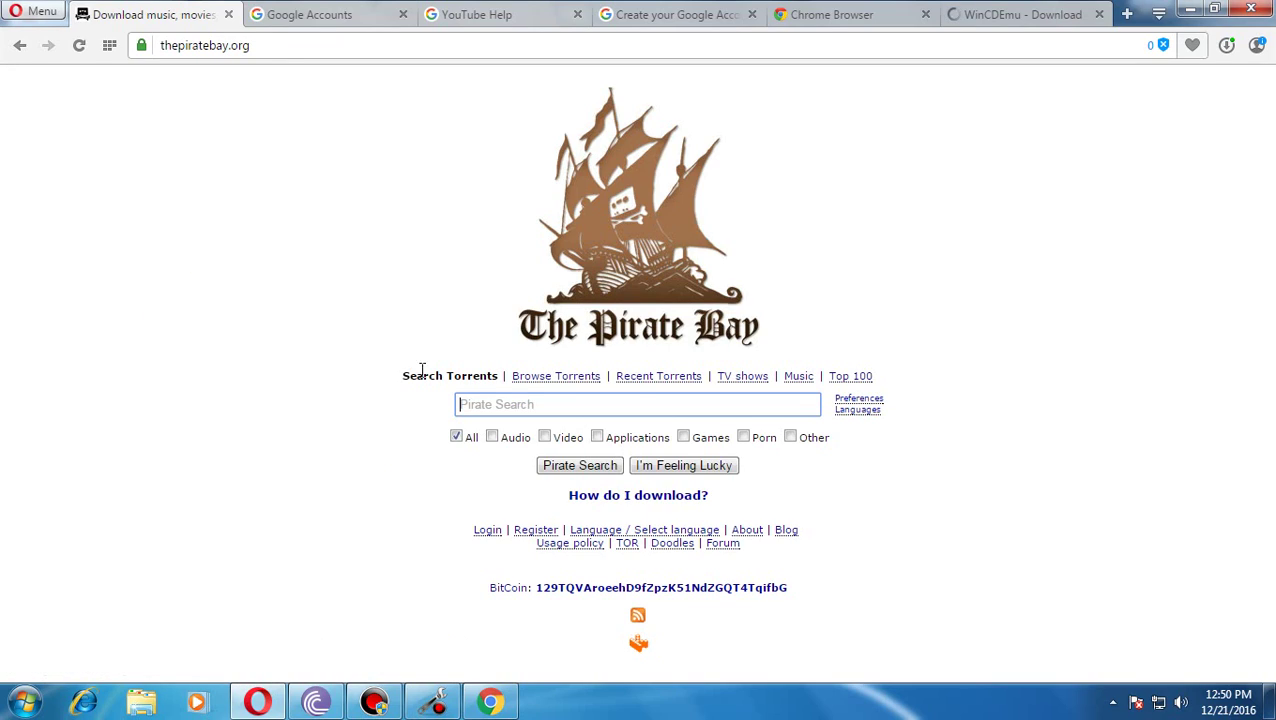
Step: Search The Pirate Bay for "spongebob season 1", limited to the Video category
click(472, 441)
click(562, 408)
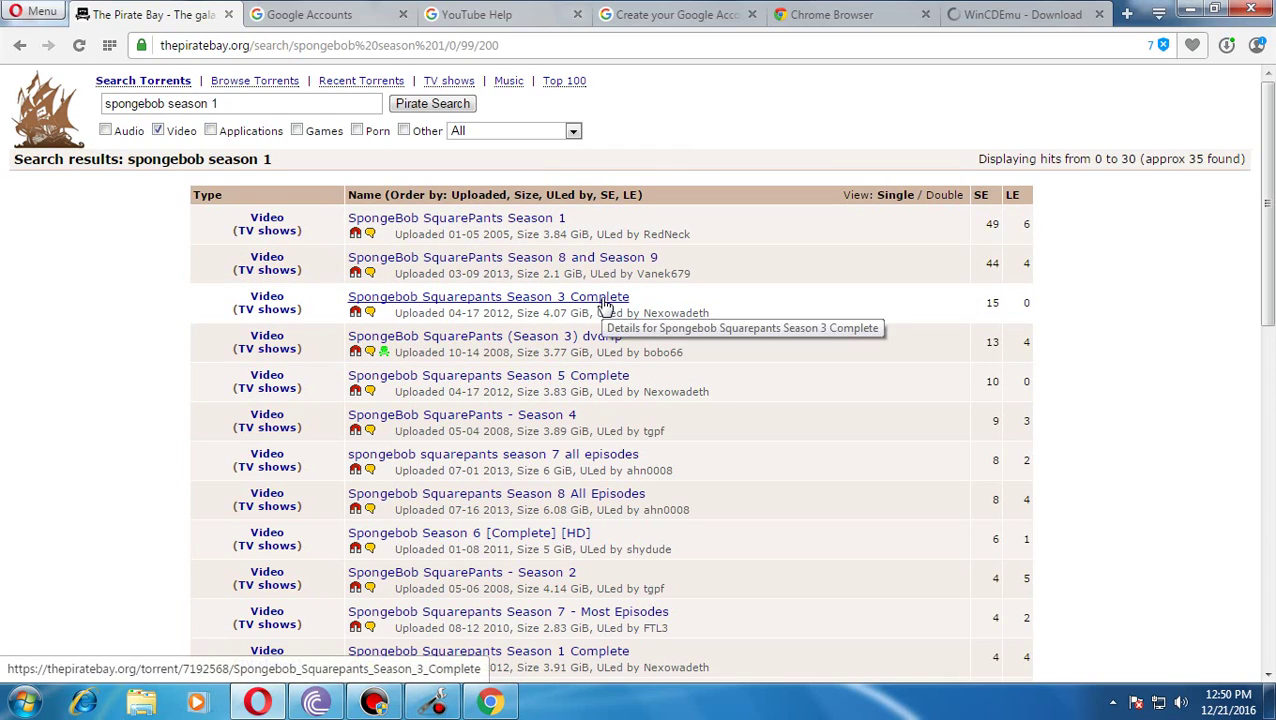
Step: Add the SpongeBob SquarePants (Season 3) dvdrip torrent to BitTorrent with only the first episode and the last two episodes selected
click(357, 352)
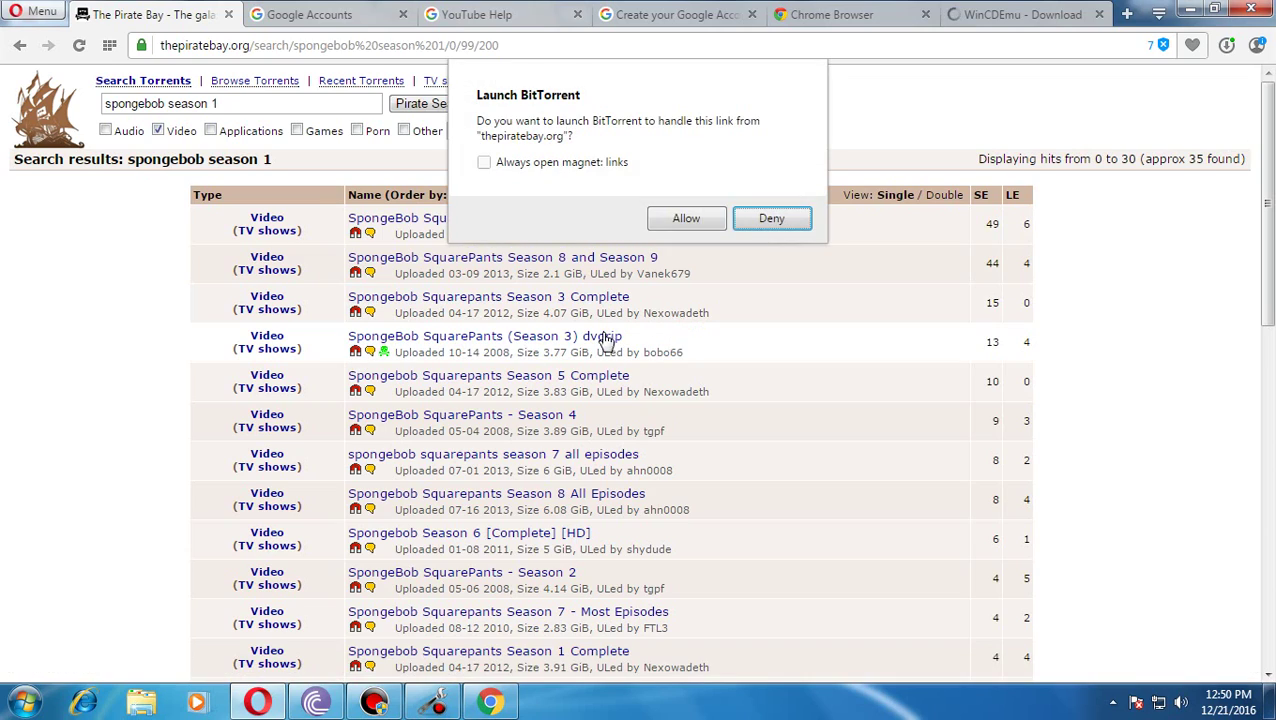
click(686, 219)
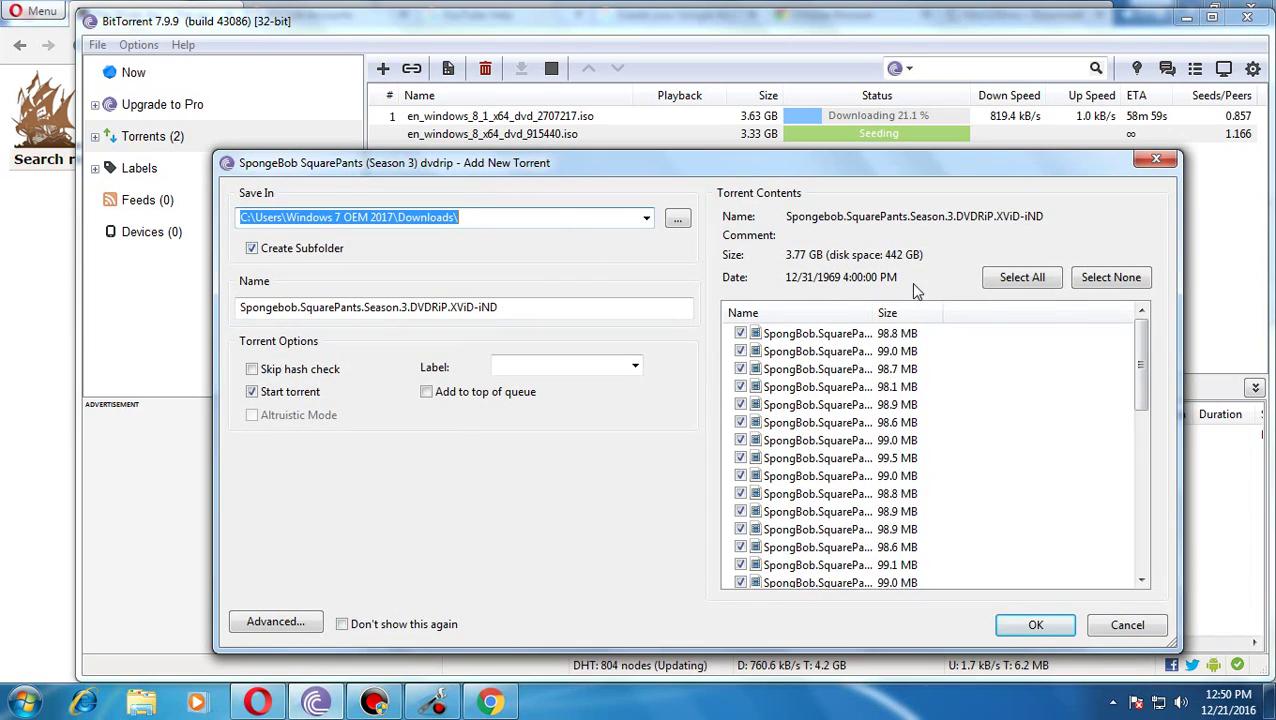
click(1110, 278)
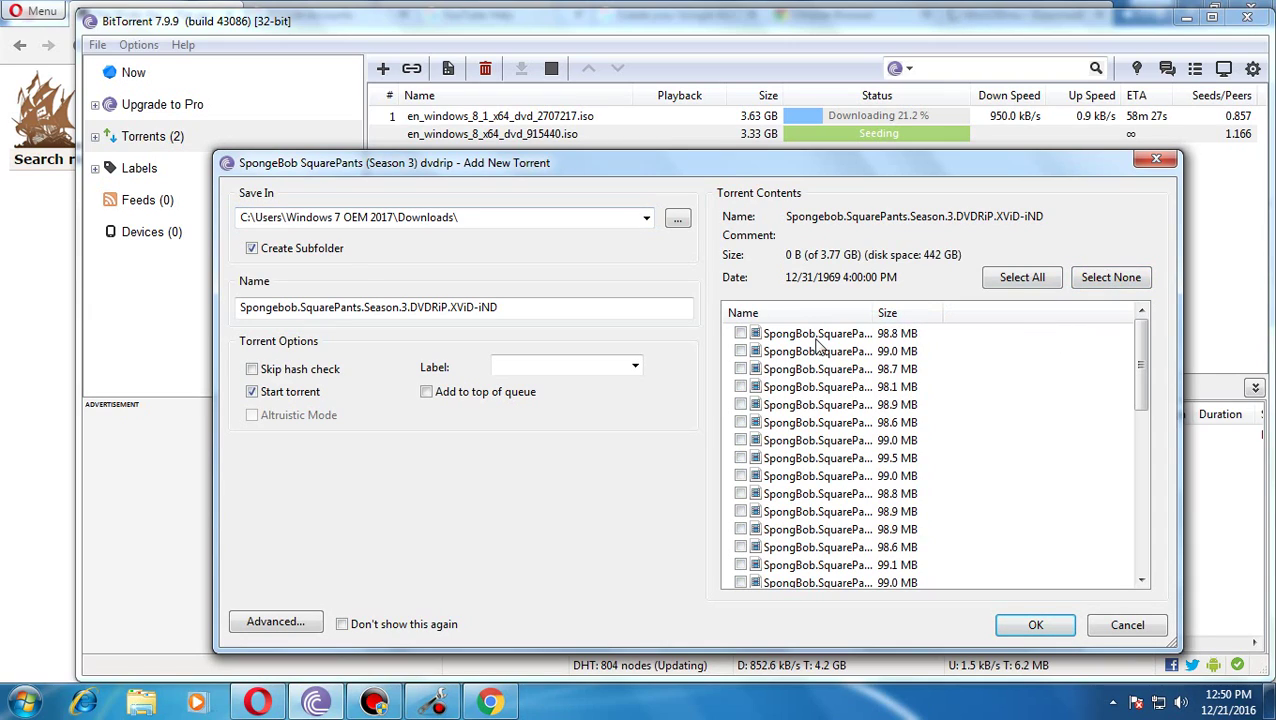
click(741, 334)
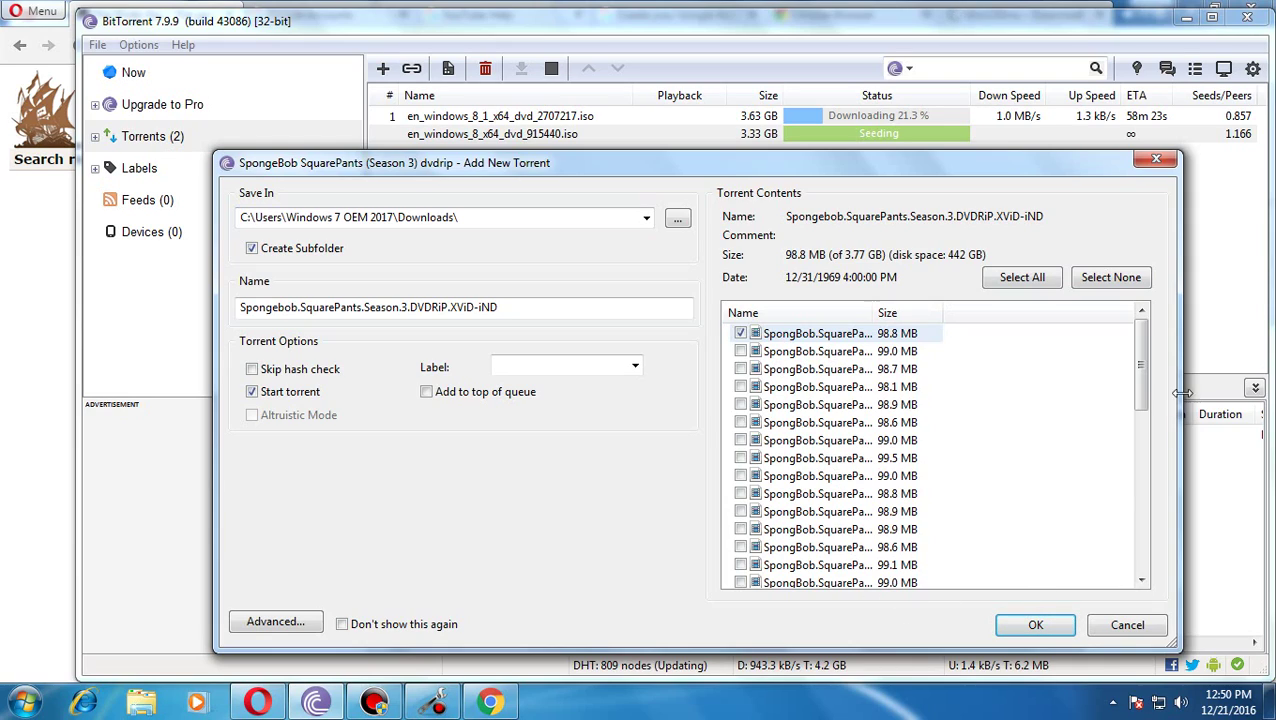
drag(1139, 361, 1091, 549)
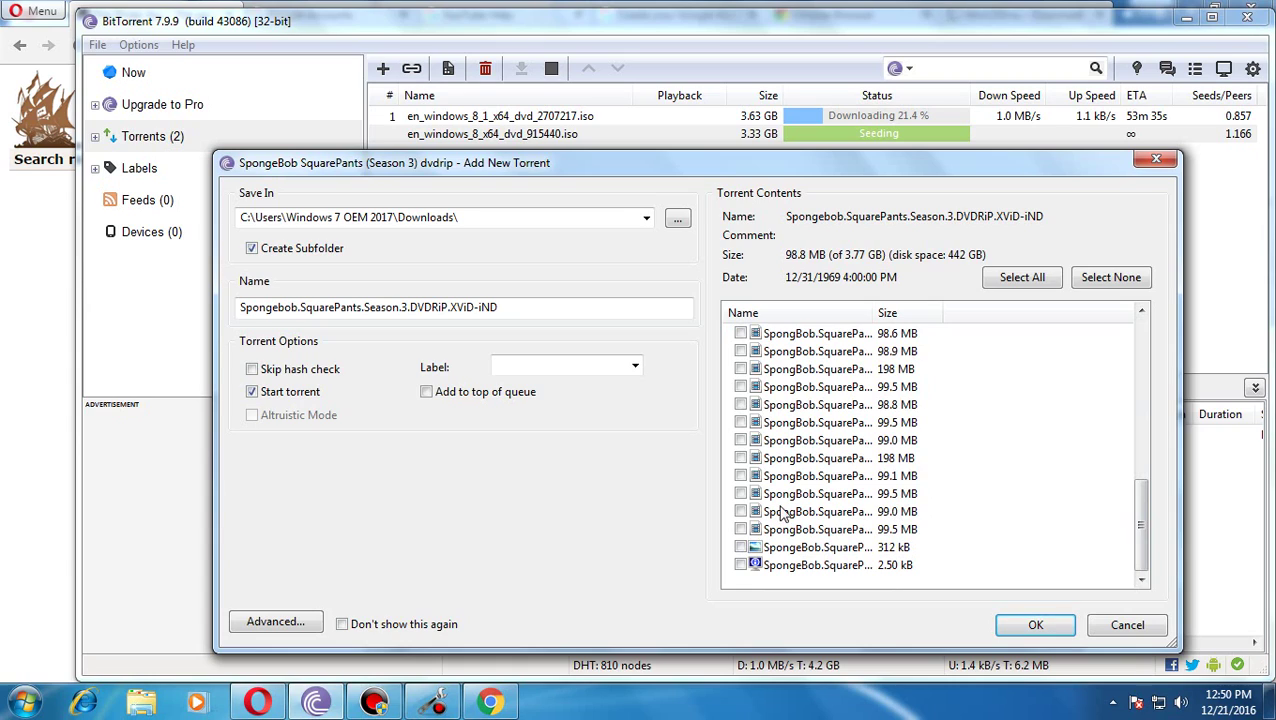
click(740, 511)
click(740, 529)
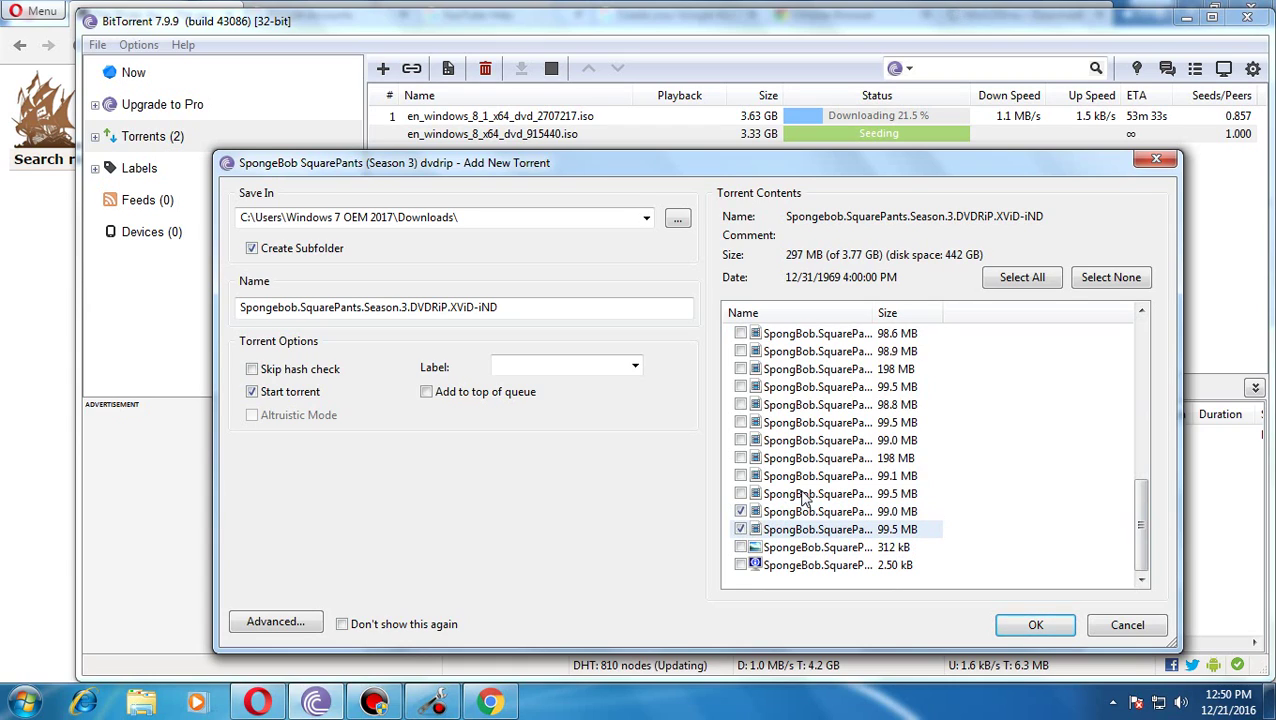
click(1036, 625)
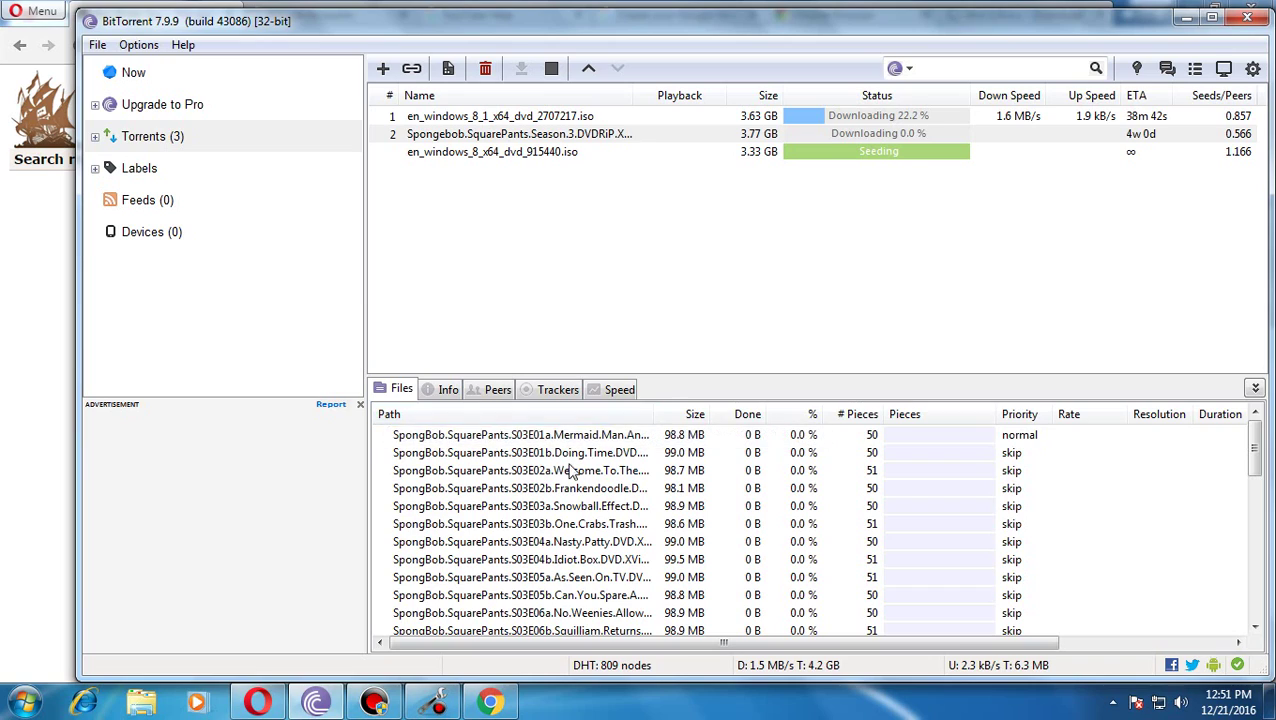
Step: Remove the en_windows_8_x64_dvd_915440.iso torrent from the BitTorrent list
right_click(823, 160)
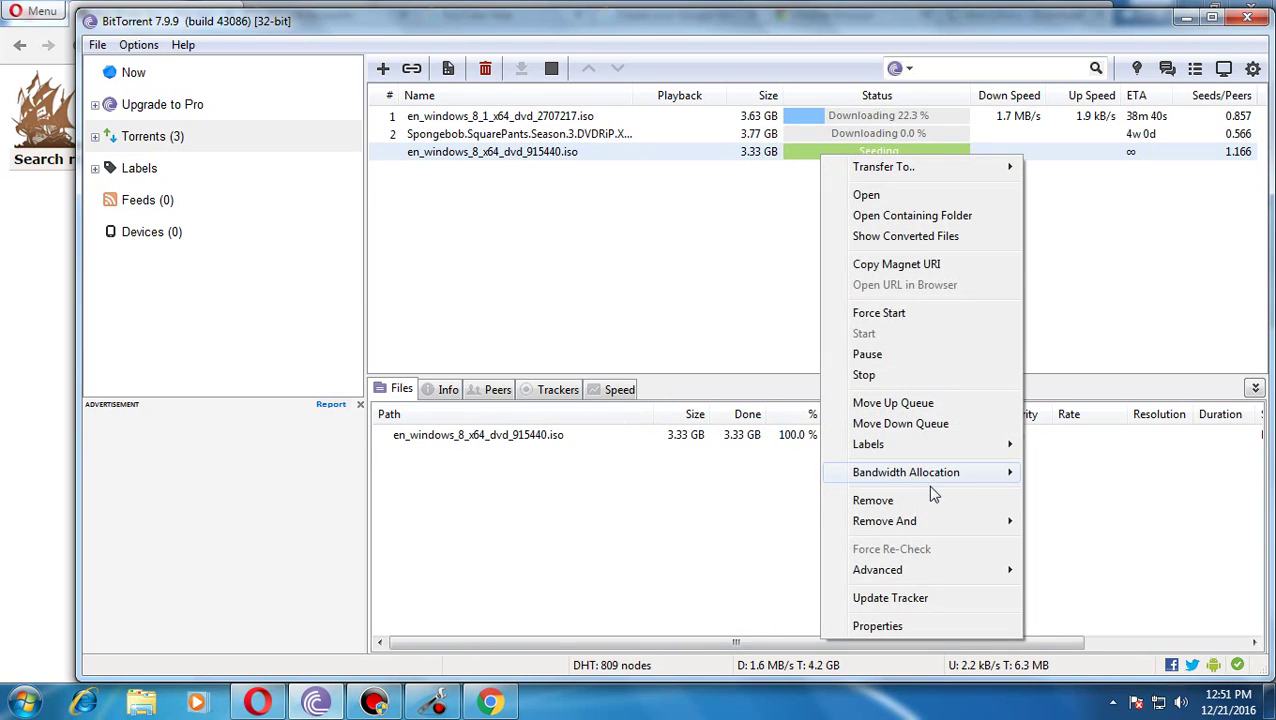
click(970, 500)
click(690, 369)
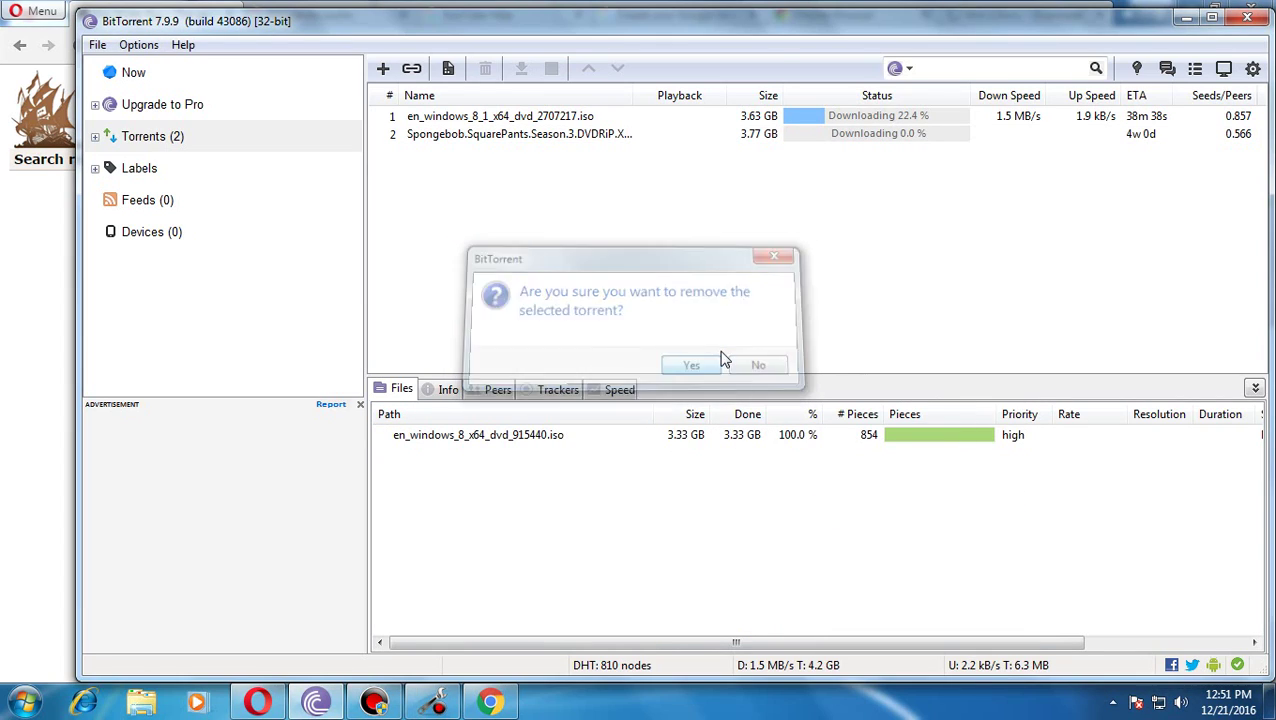
Step: Set the download priority of episode S03E01a in the SpongeBob Season 3 torrent to High
click(740, 136)
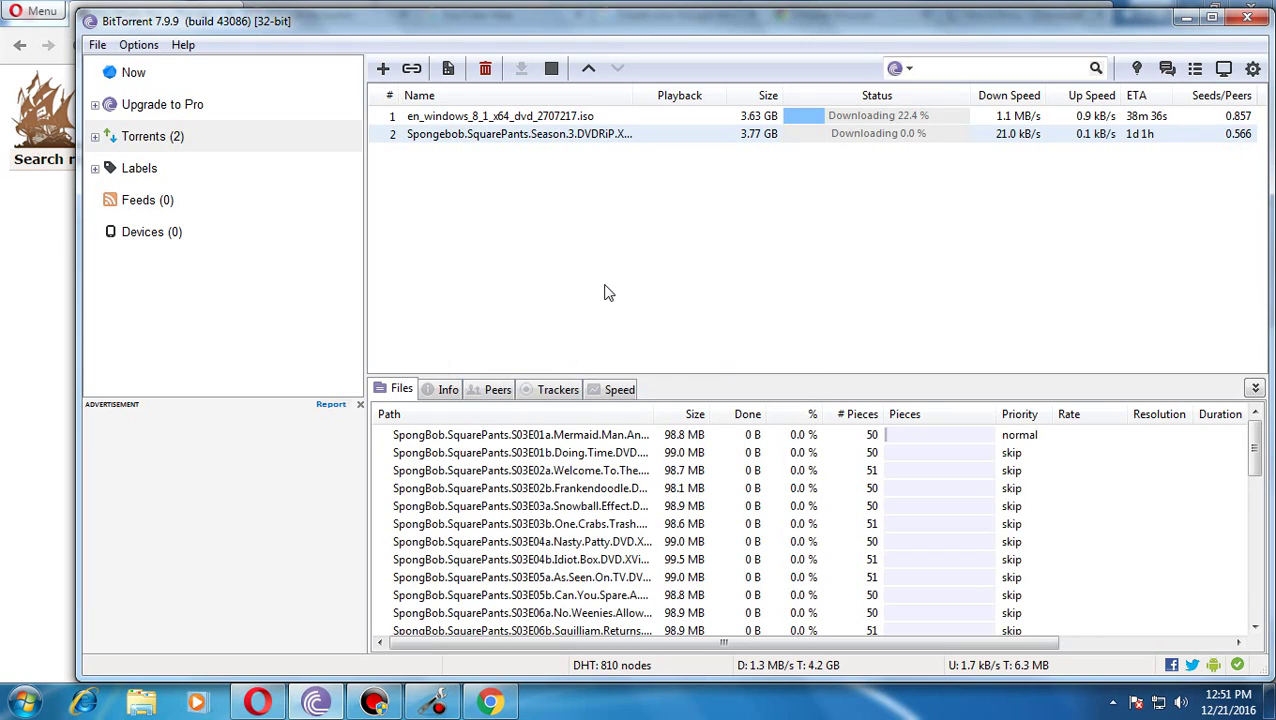
right_click(578, 440)
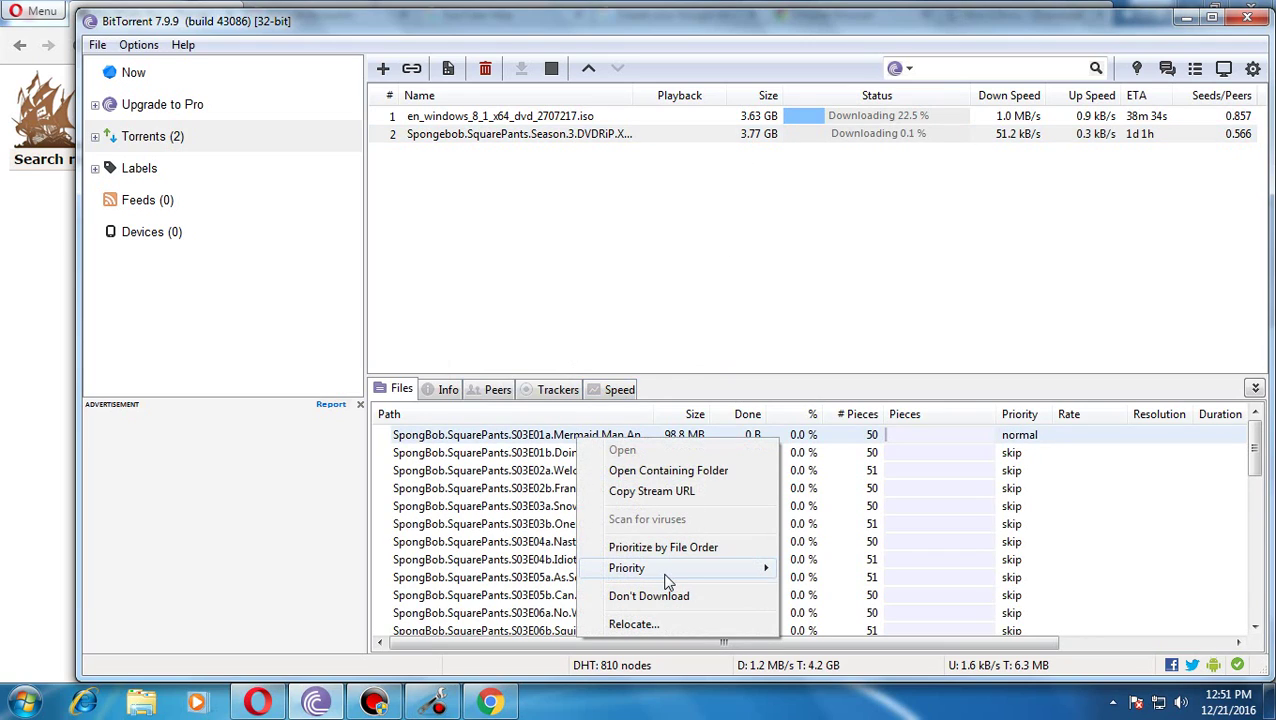
mouse_move(771, 568)
click(817, 568)
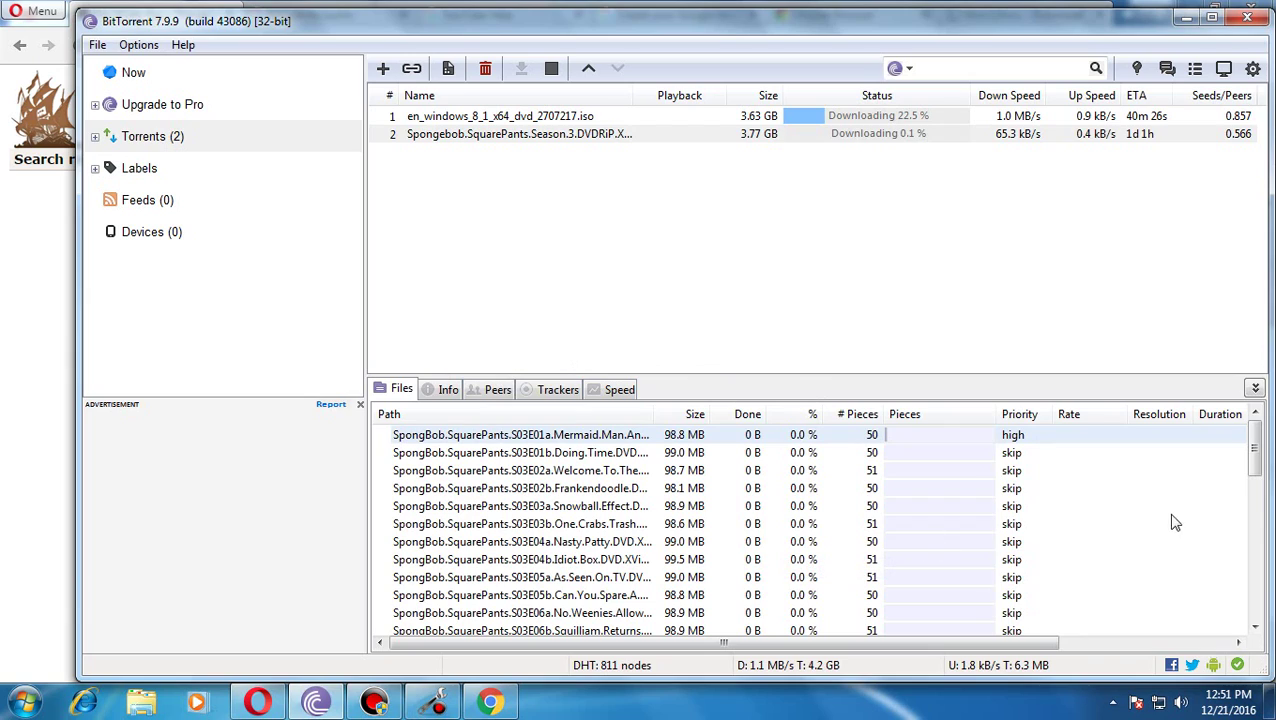
Step: Set the download priority of episode S03E08a, Krab Borg, to High
drag(1248, 455, 1245, 518)
right_click(630, 440)
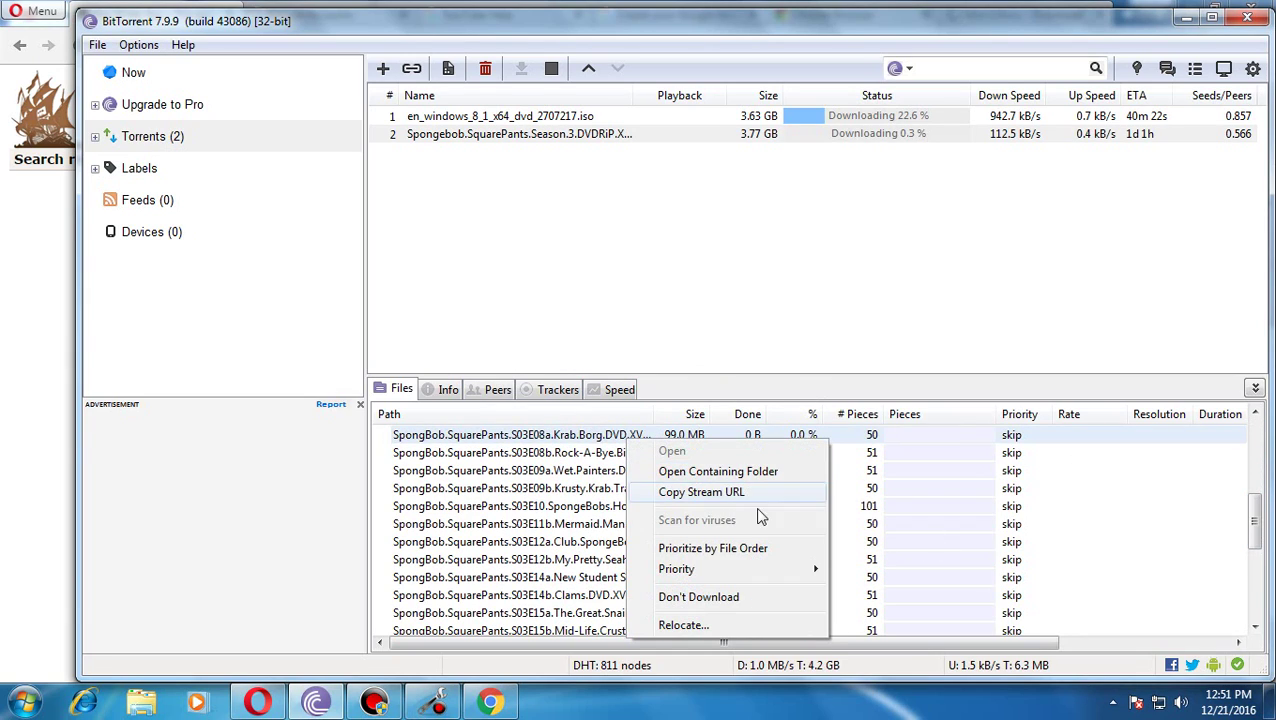
mouse_move(765, 570)
click(866, 570)
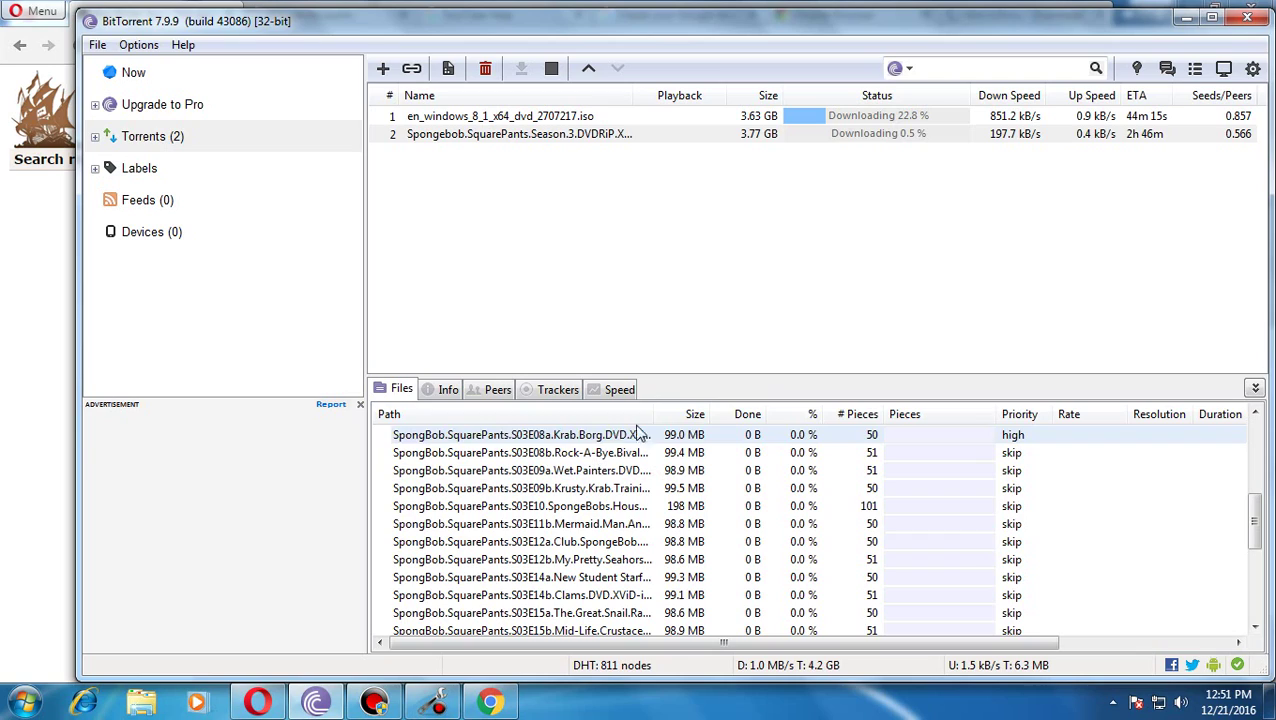
Step: Set the priority of the 312 kB file near the end of the torrent's file list to High
scroll(1250, 530, down, 6)
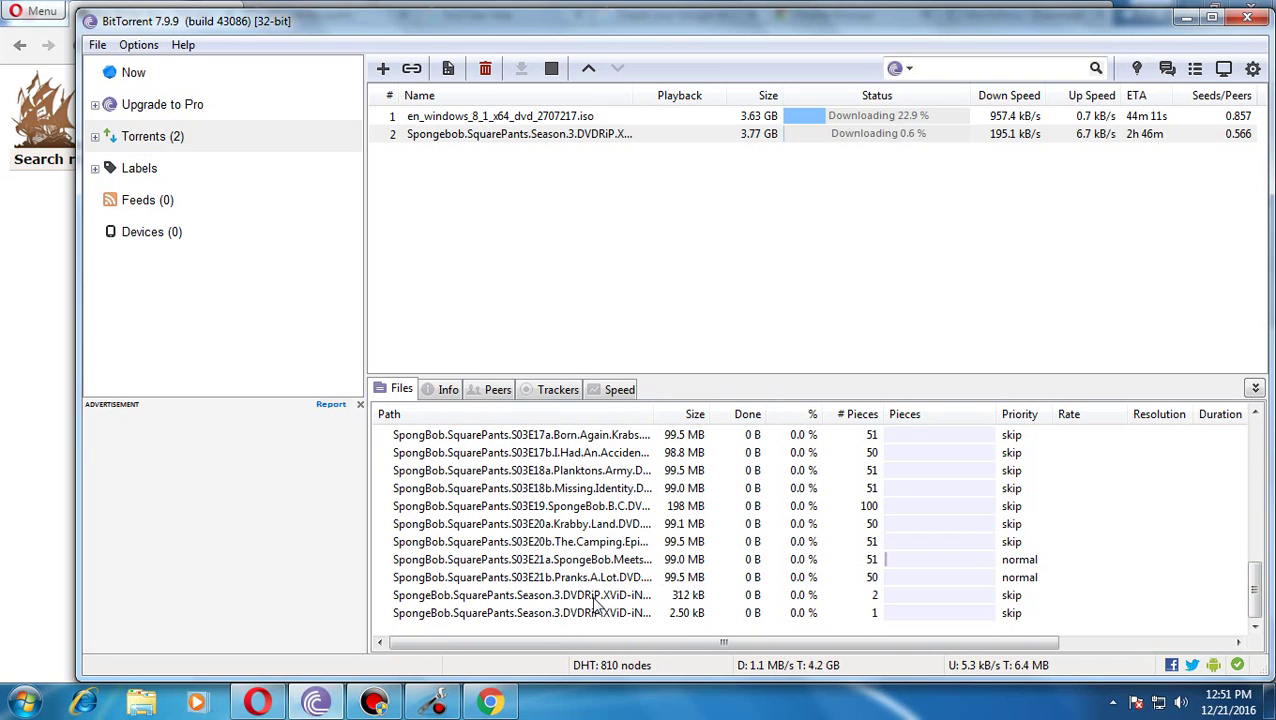
right_click(594, 598)
mouse_move(740, 528)
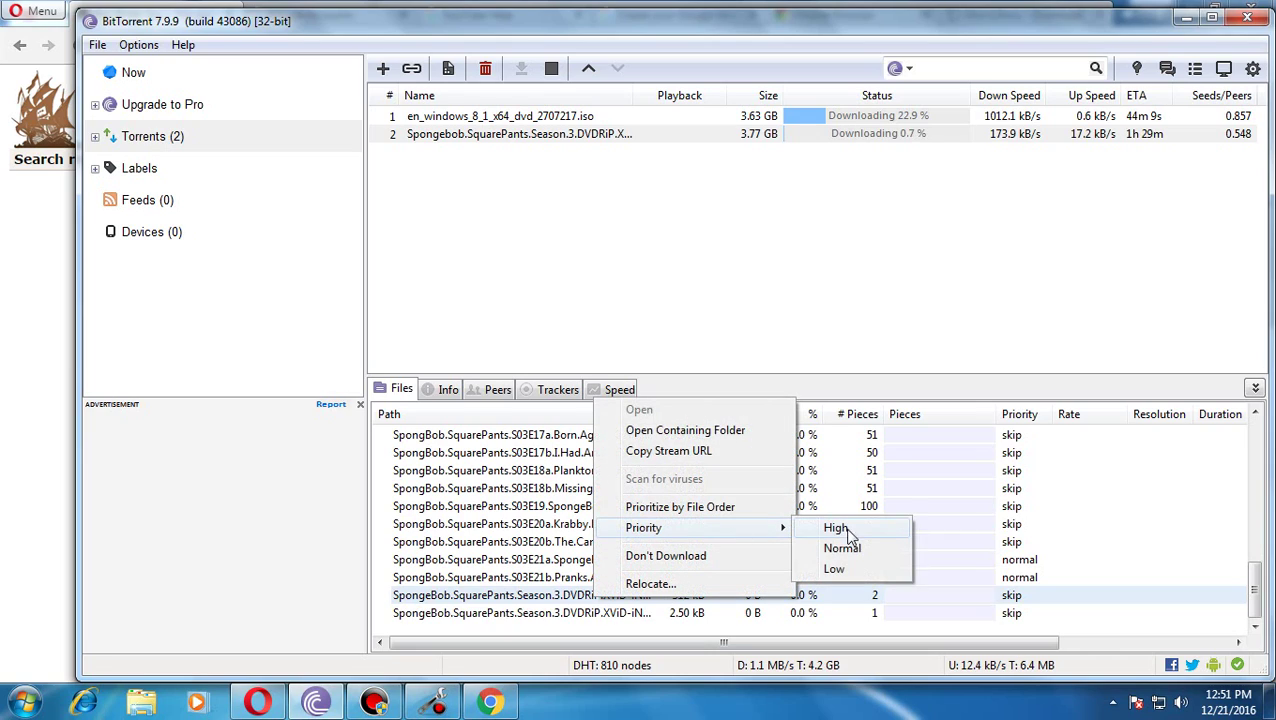
click(846, 531)
Step: Set the download priority of episodes S03E21a and S03E21b to High
right_click(718, 560)
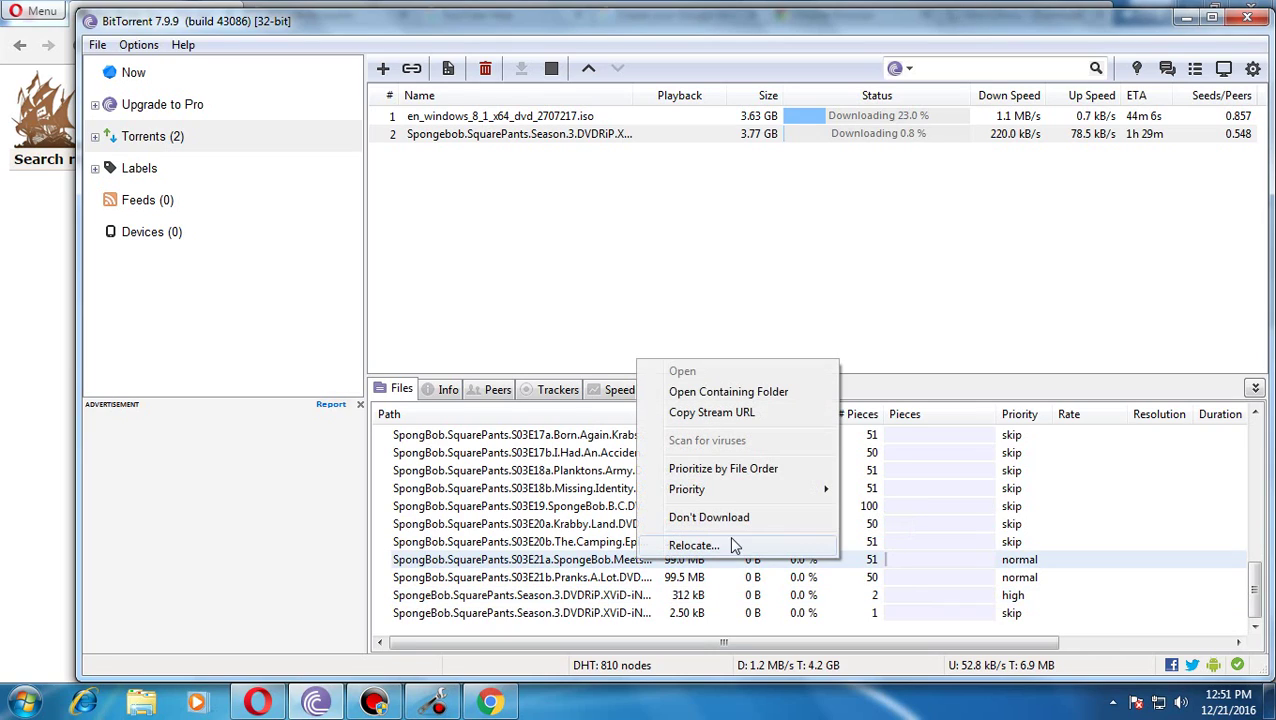
mouse_move(762, 490)
click(870, 487)
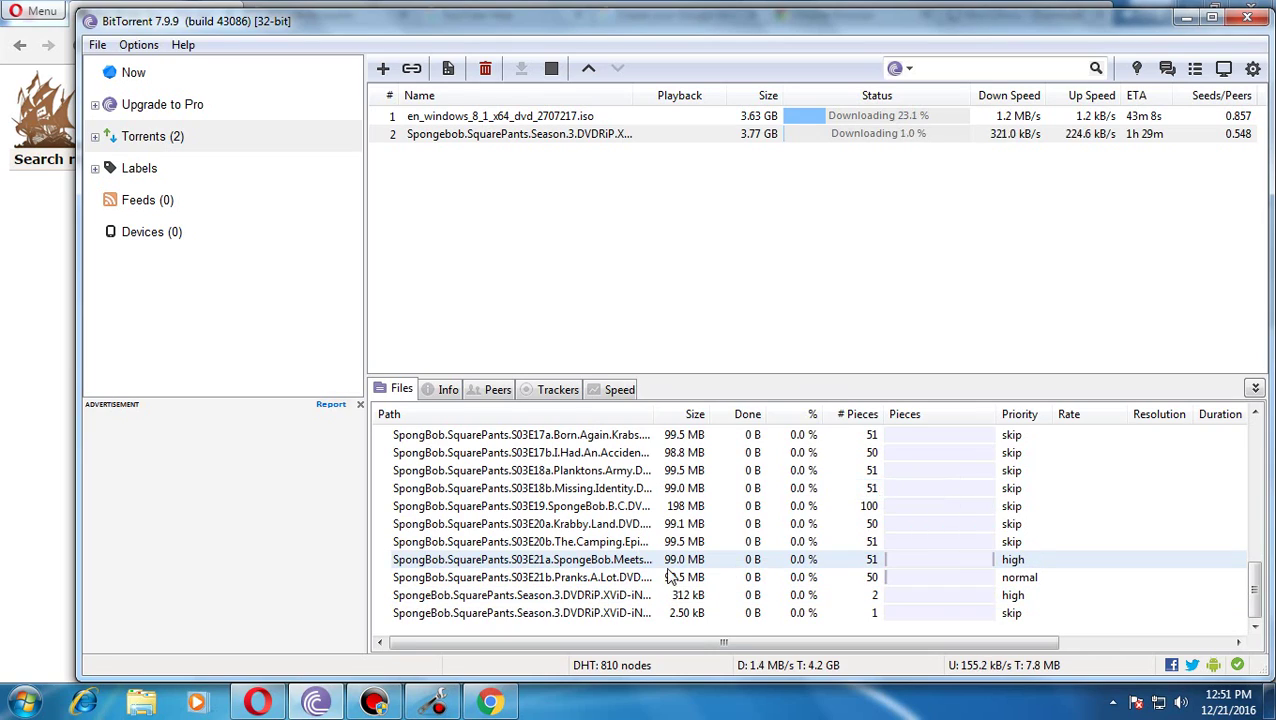
right_click(672, 578)
mouse_move(710, 510)
click(900, 511)
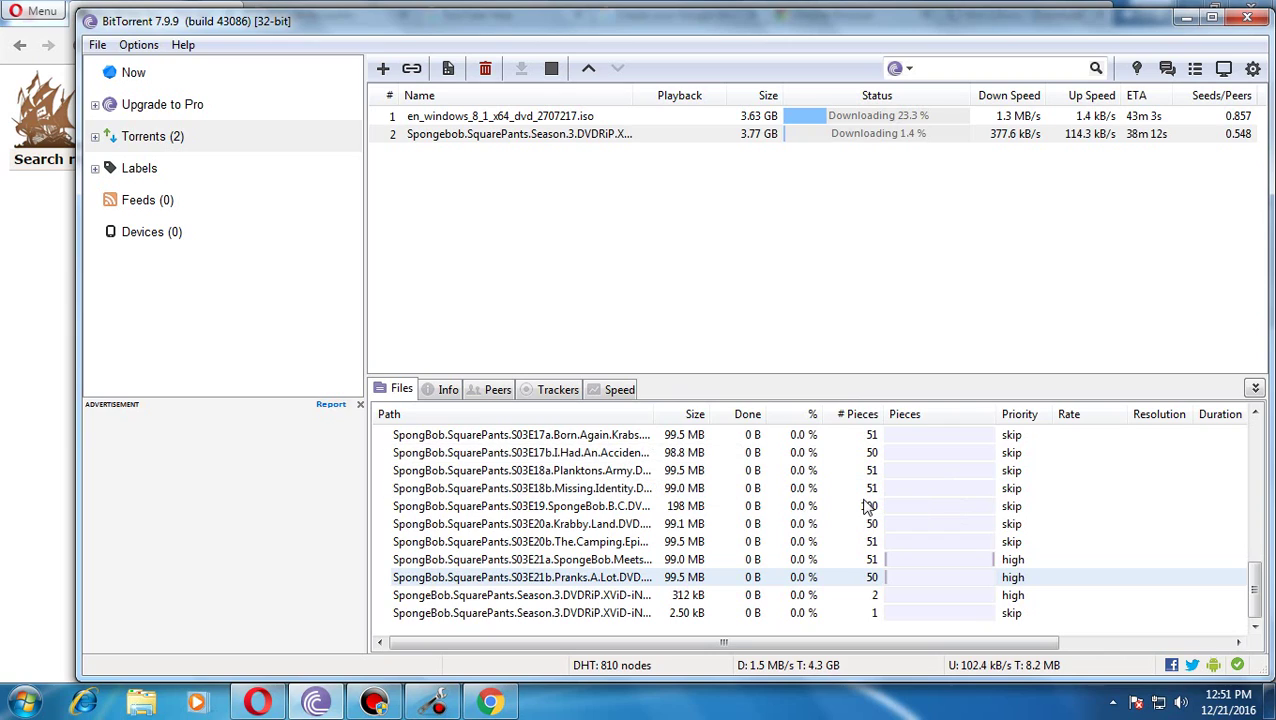
drag(1256, 578, 1230, 440)
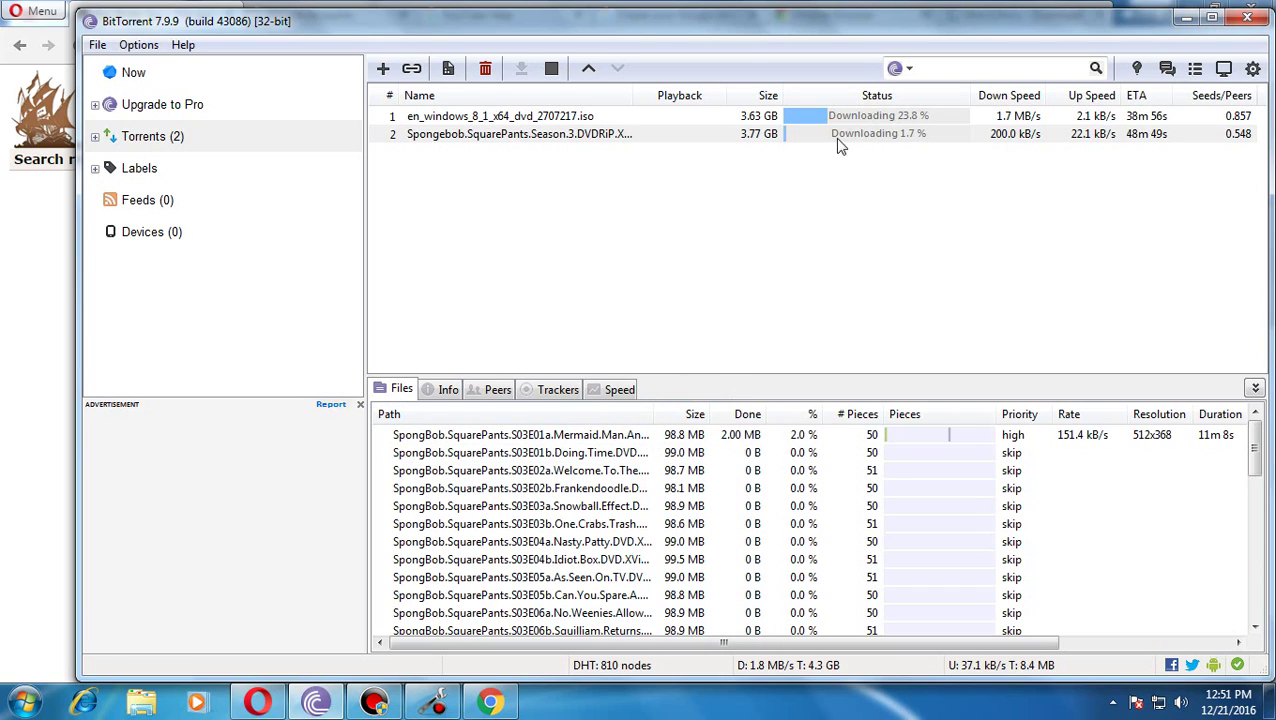
Step: Inspect the file list of the Spongebob Squarepants Season 5 Complete torrent in BitTorrent without adding it
click(1186, 18)
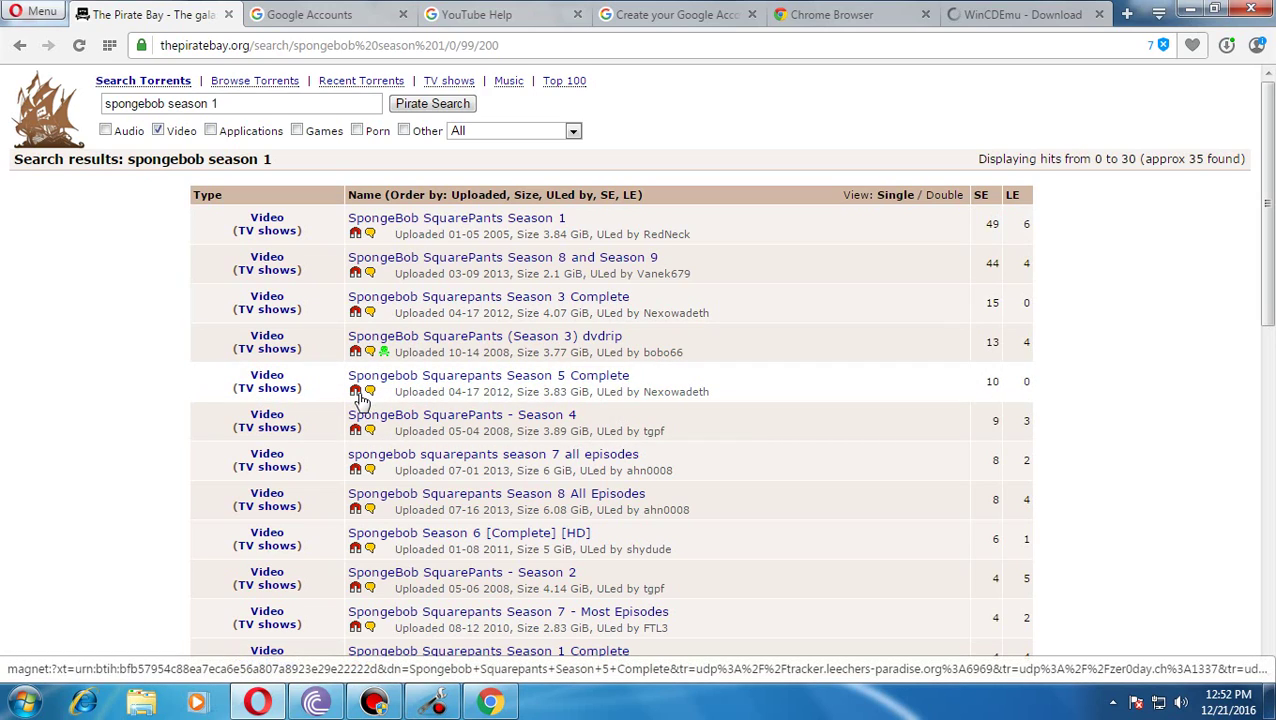
click(655, 383)
click(713, 227)
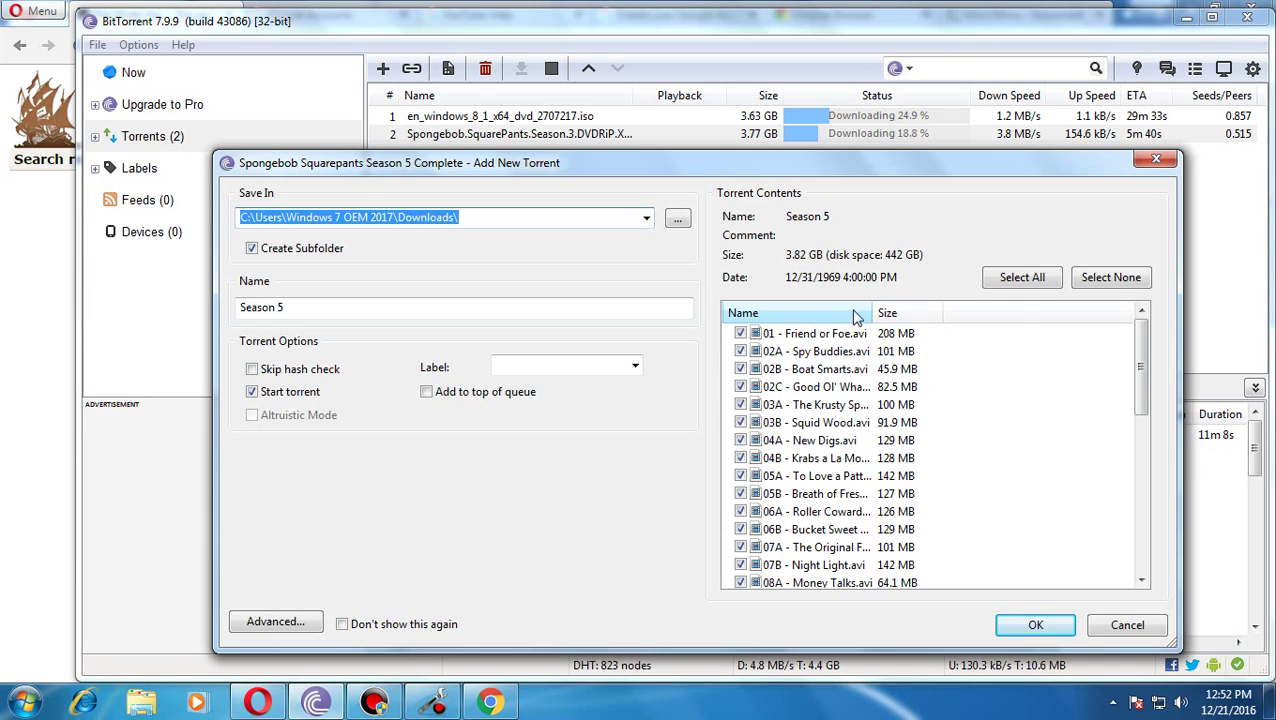
drag(1140, 330, 1140, 490)
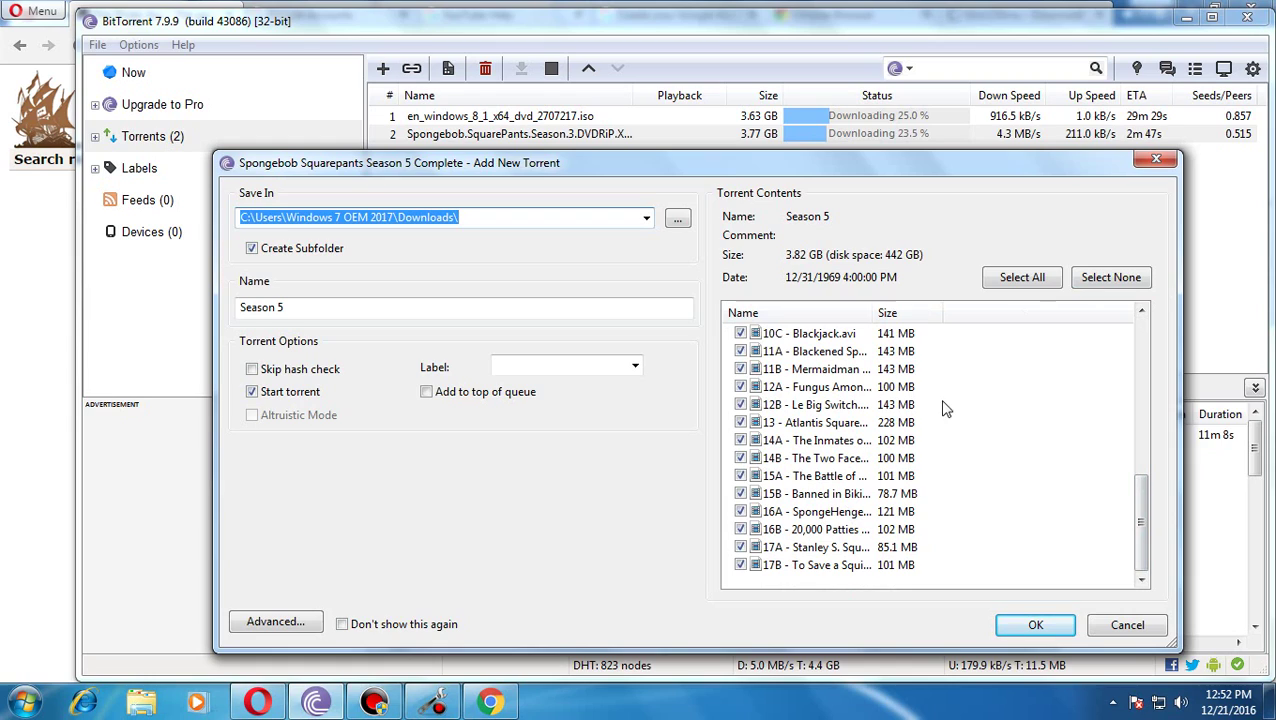
click(1156, 161)
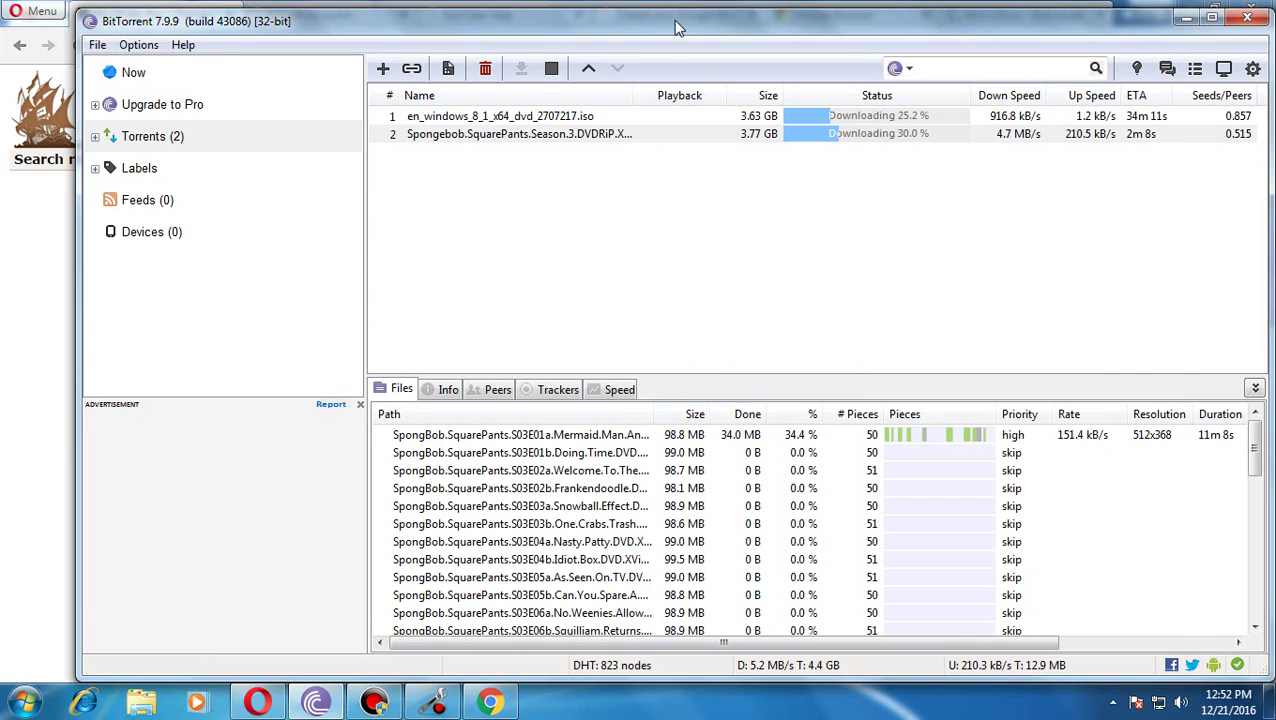
Step: Open the magnet link of the Spongebob Squarepants Season 1 Complete result and allow BitTorrent to handle it
click(42, 66)
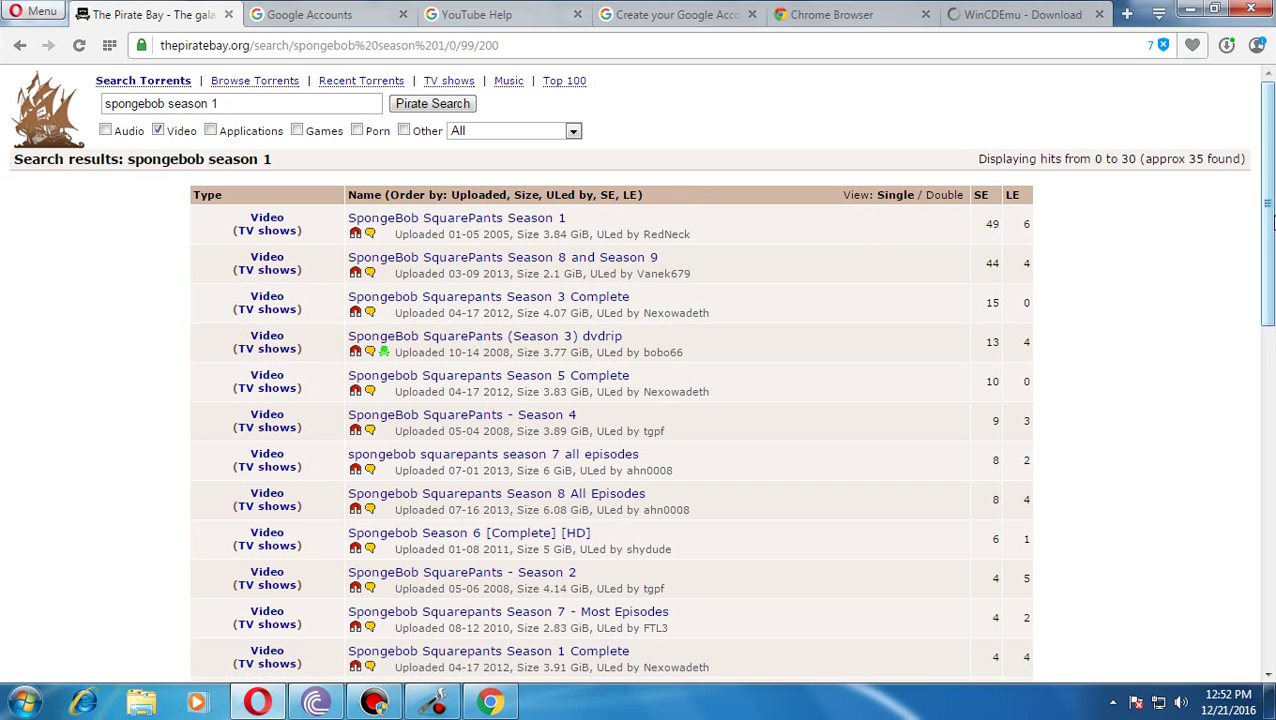
scroll(1268, 215, down, 1)
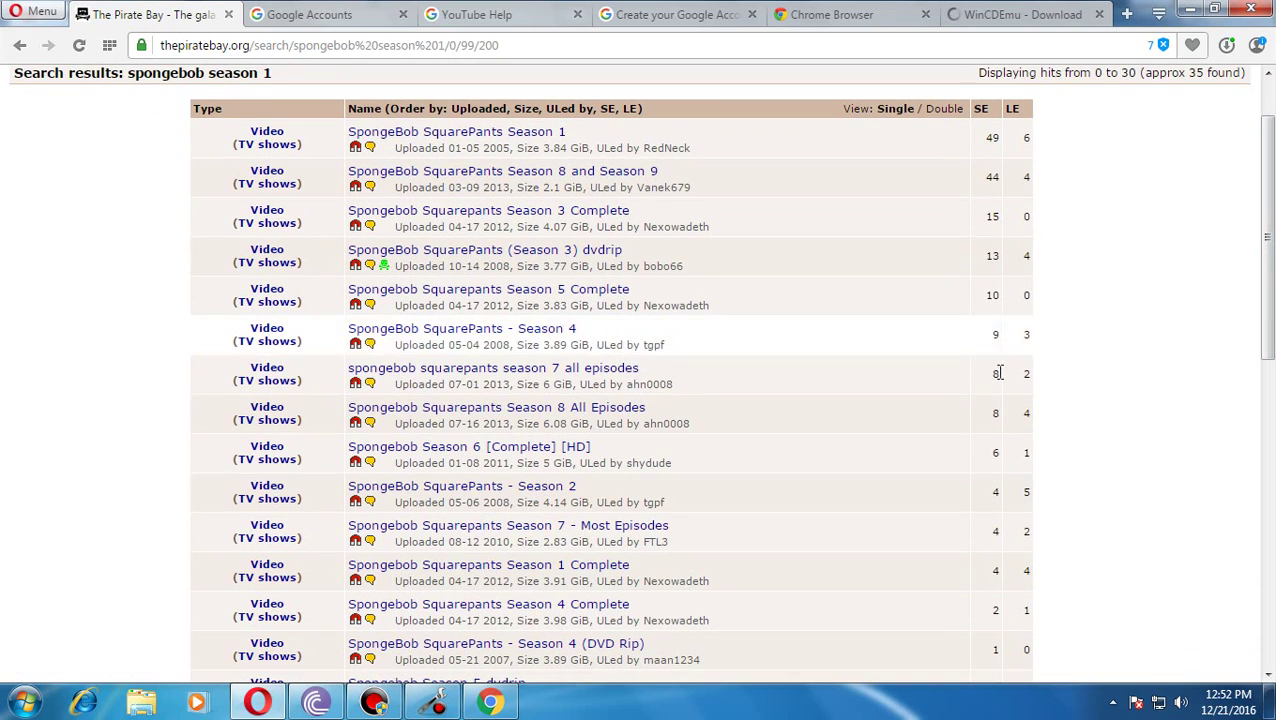
click(370, 581)
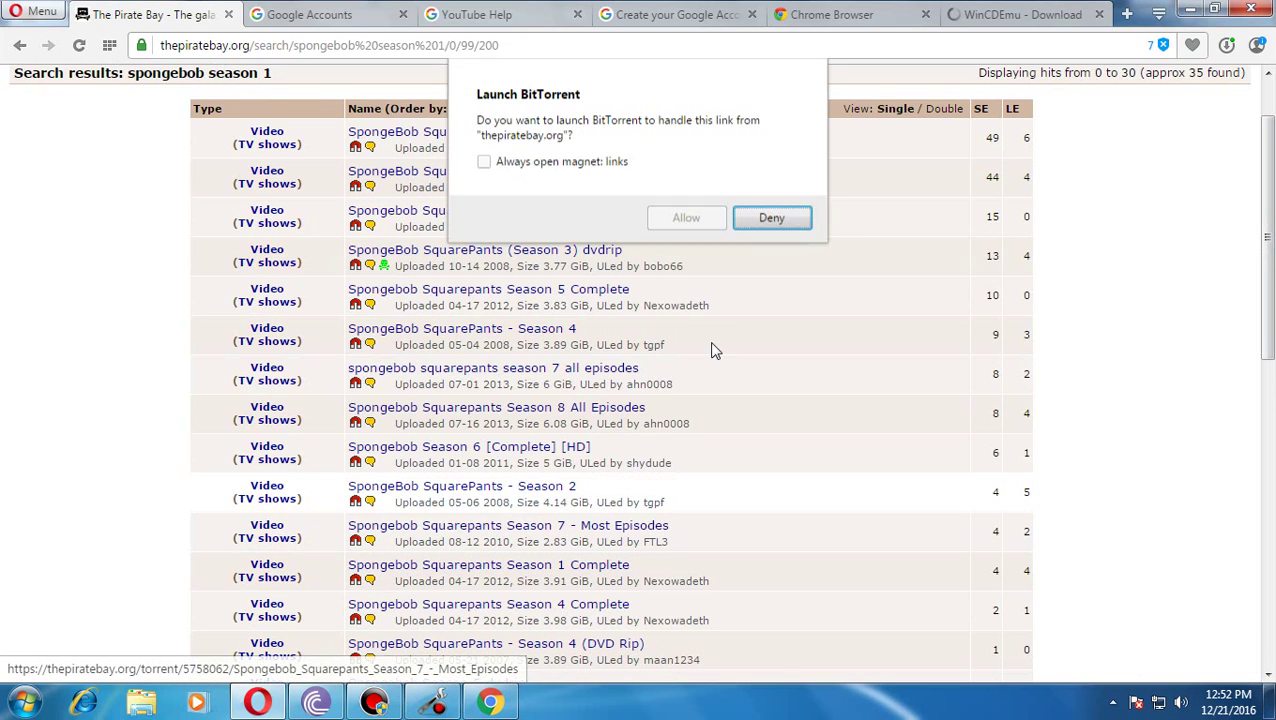
key(Return)
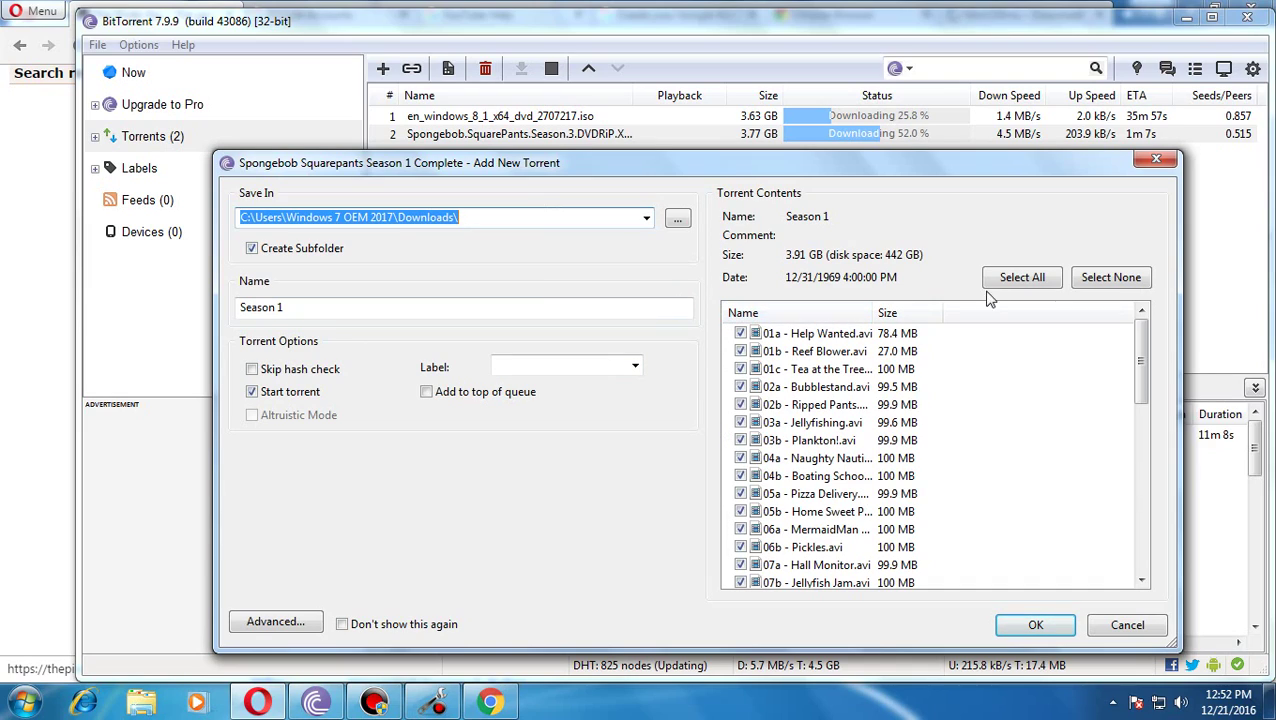
Step: Add the Season 1 torrent with only episodes 01a Help Wanted, 01c Tea at the Treedome and 20b MermaidMan and Barnacleboy II selected
click(1085, 280)
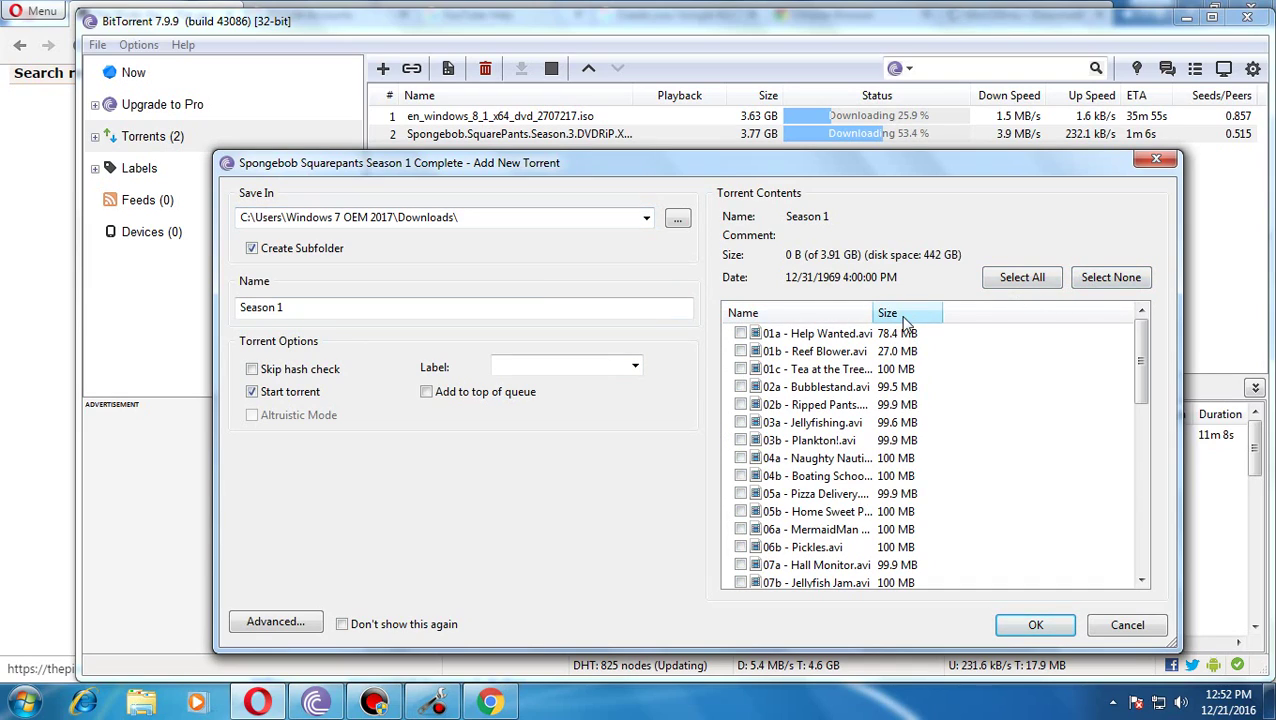
click(740, 333)
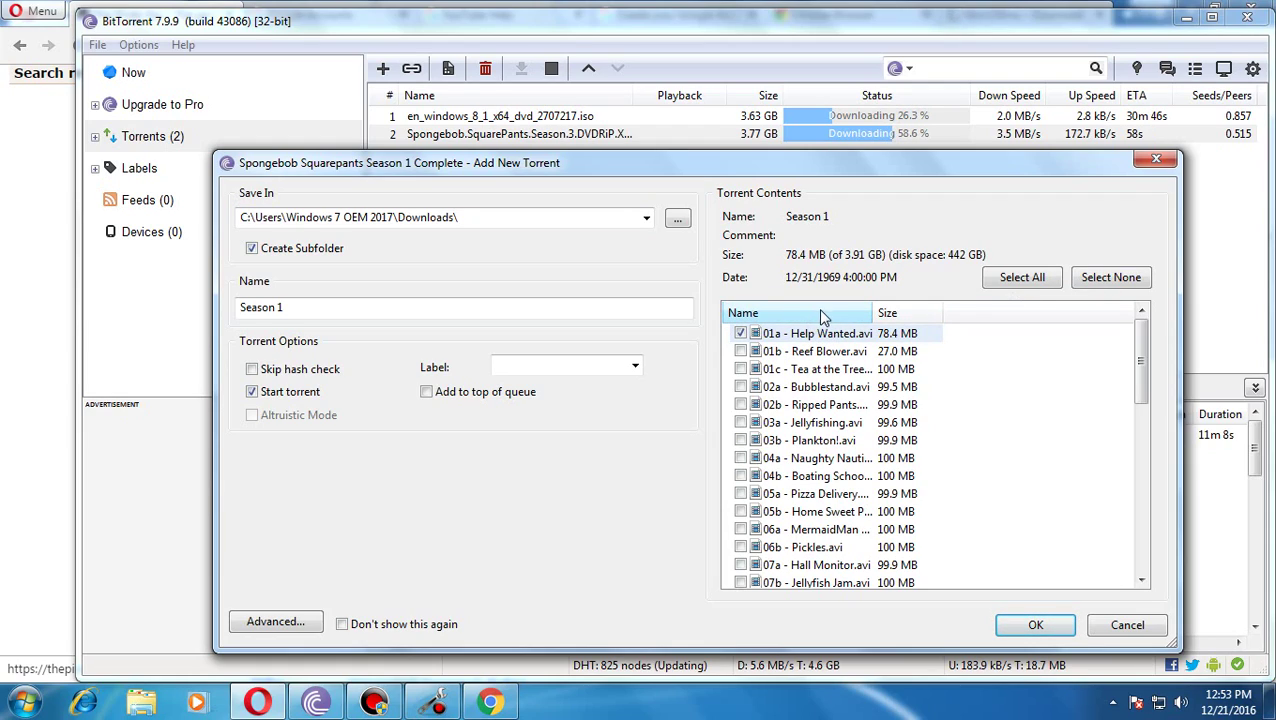
click(740, 369)
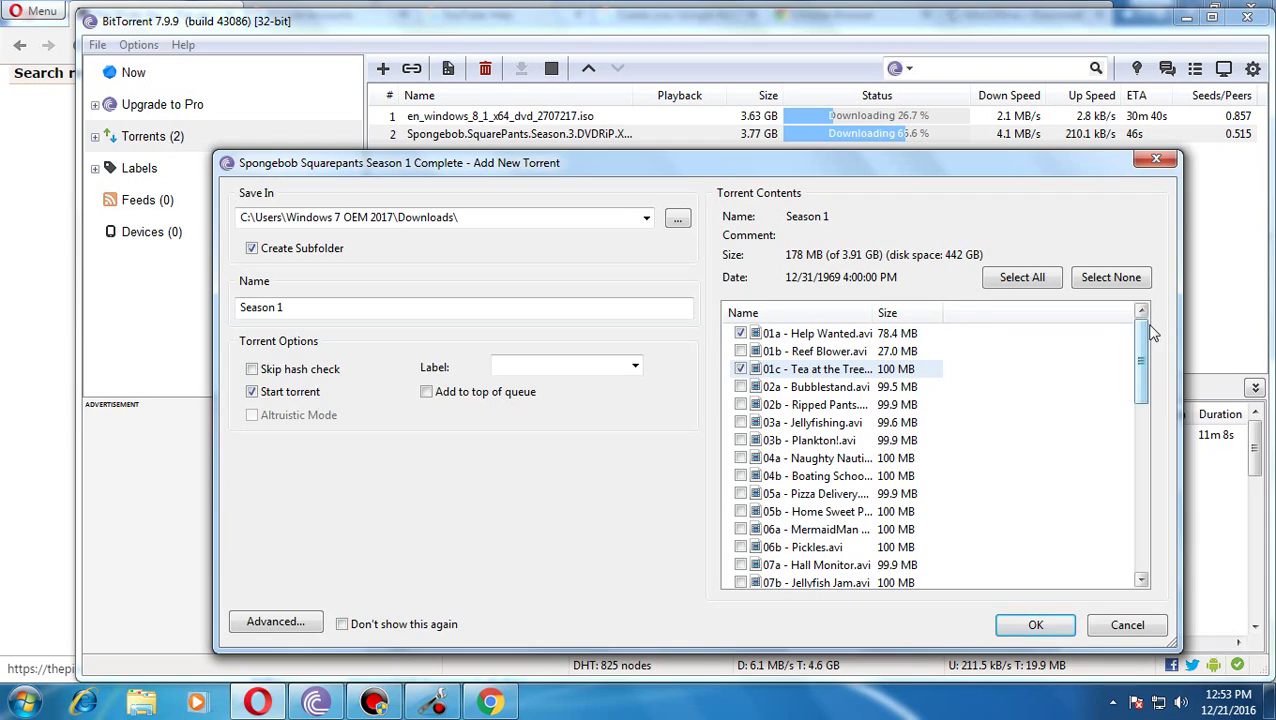
drag(1141, 360, 1079, 533)
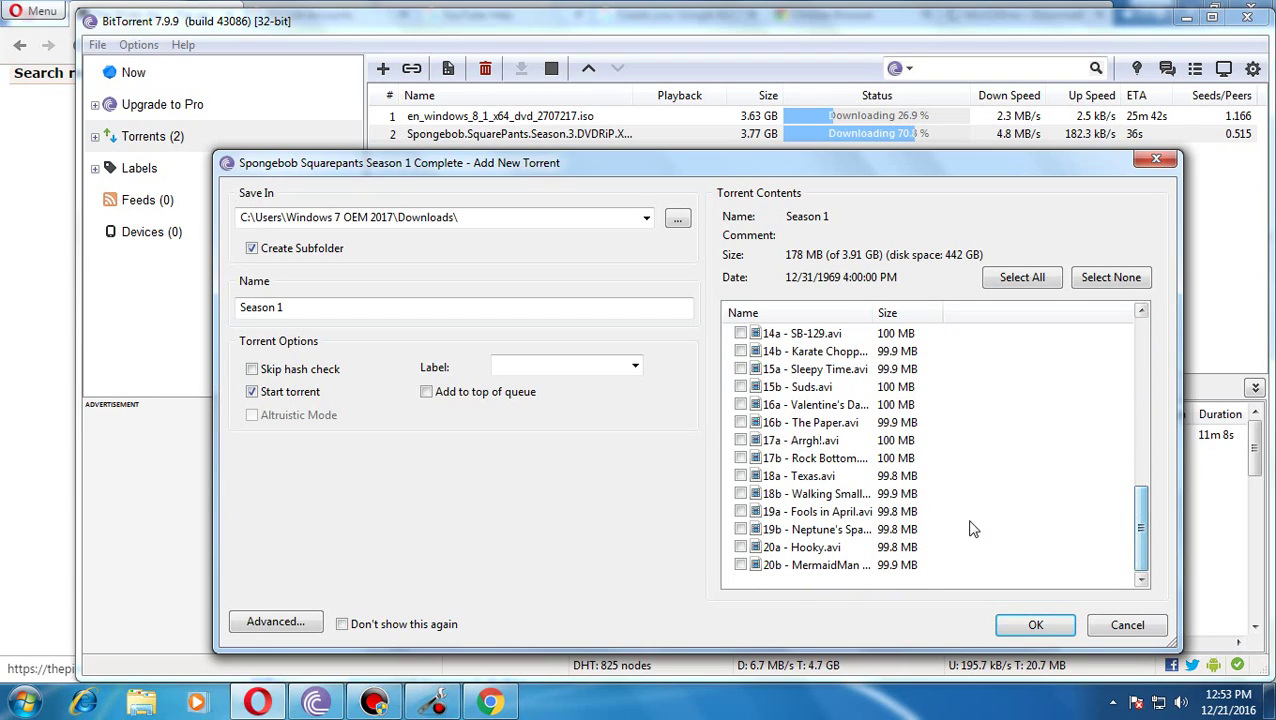
click(741, 565)
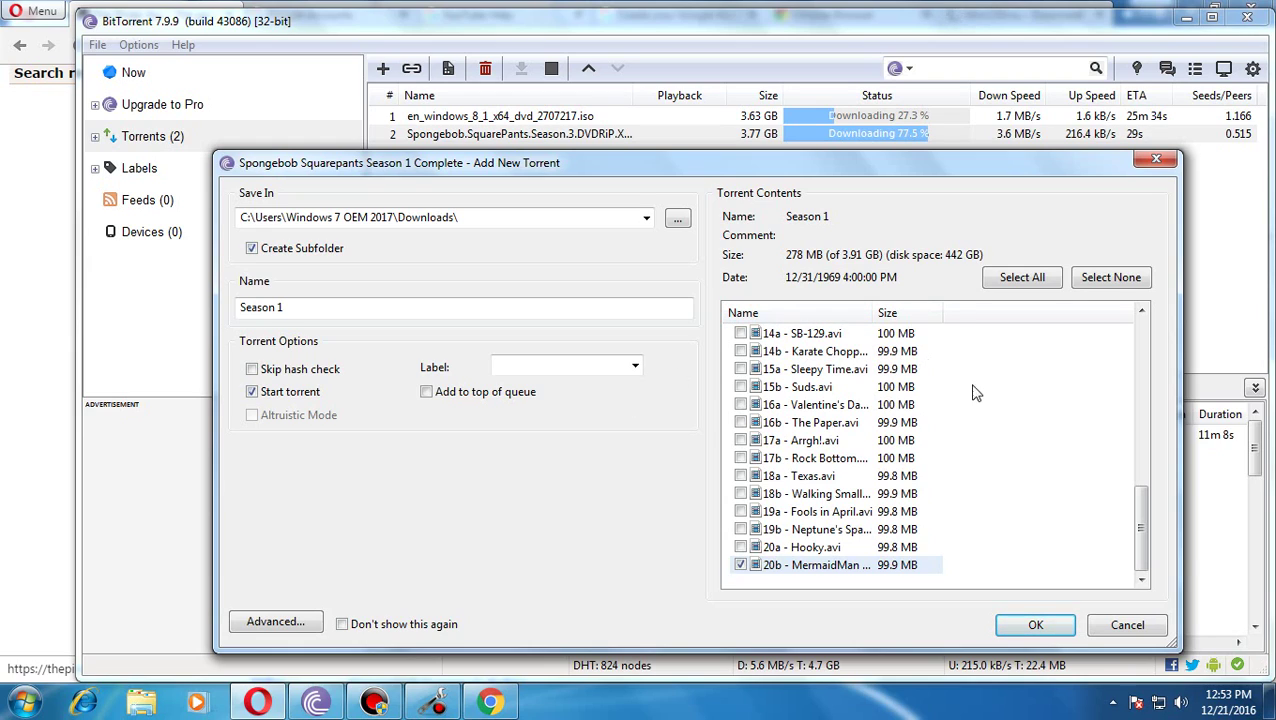
drag(1138, 497, 1126, 312)
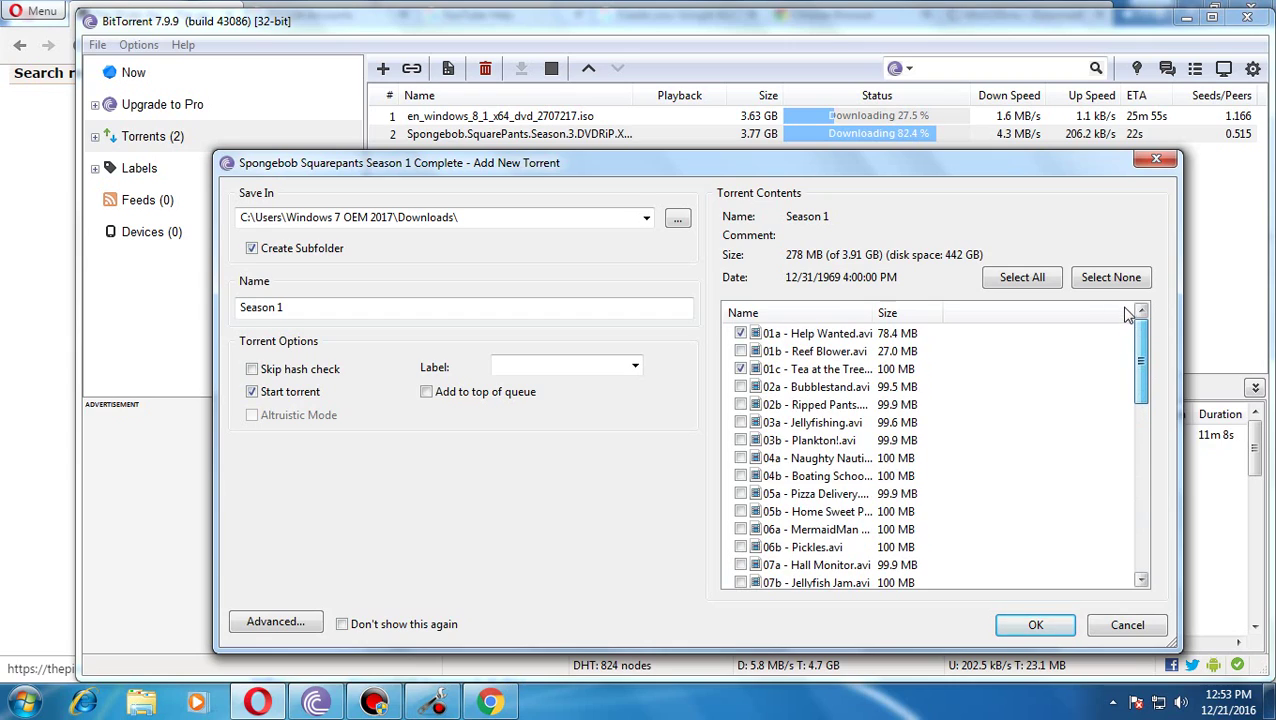
click(1036, 626)
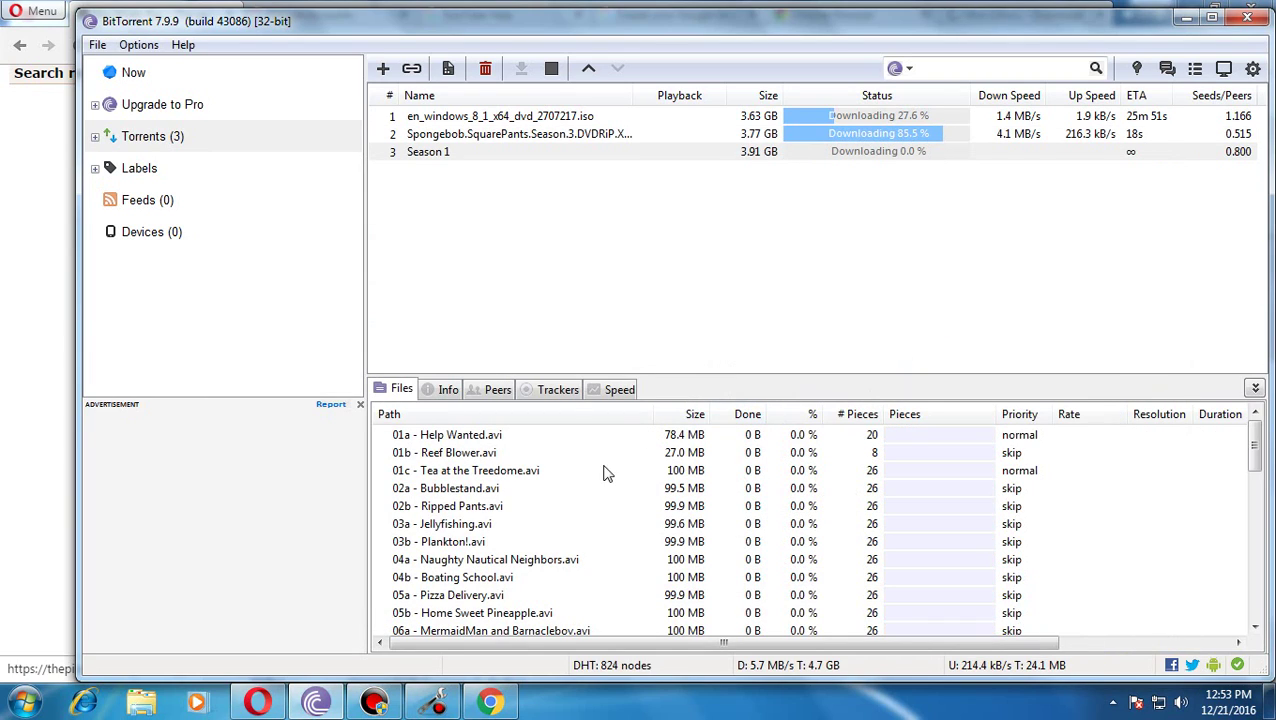
Step: Set the download priority of episodes 01c Tea at the Treedome and 01a Help Wanted to High
right_click(567, 470)
mouse_move(700, 598)
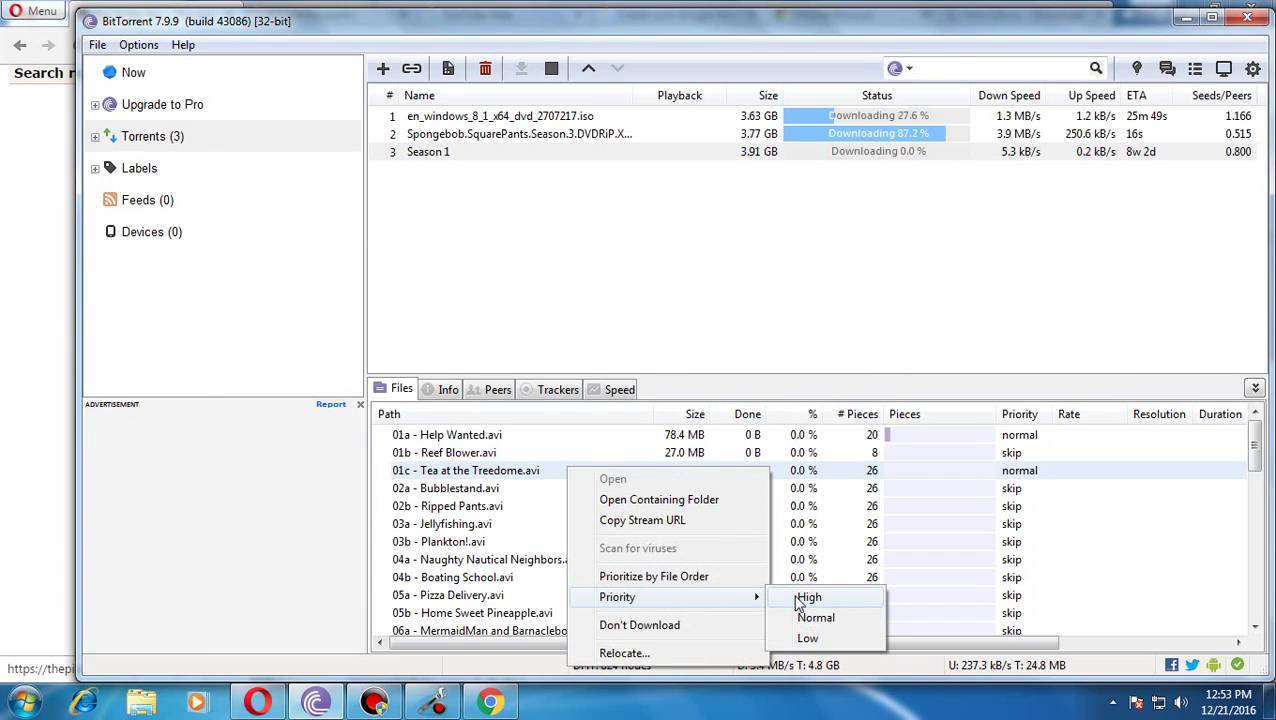
click(796, 593)
right_click(818, 436)
mouse_move(900, 568)
click(1045, 568)
Step: Set the download priority of episode 20b, MermaidMan and Barnacleboy II, to High
drag(1256, 440, 1250, 600)
right_click(1045, 614)
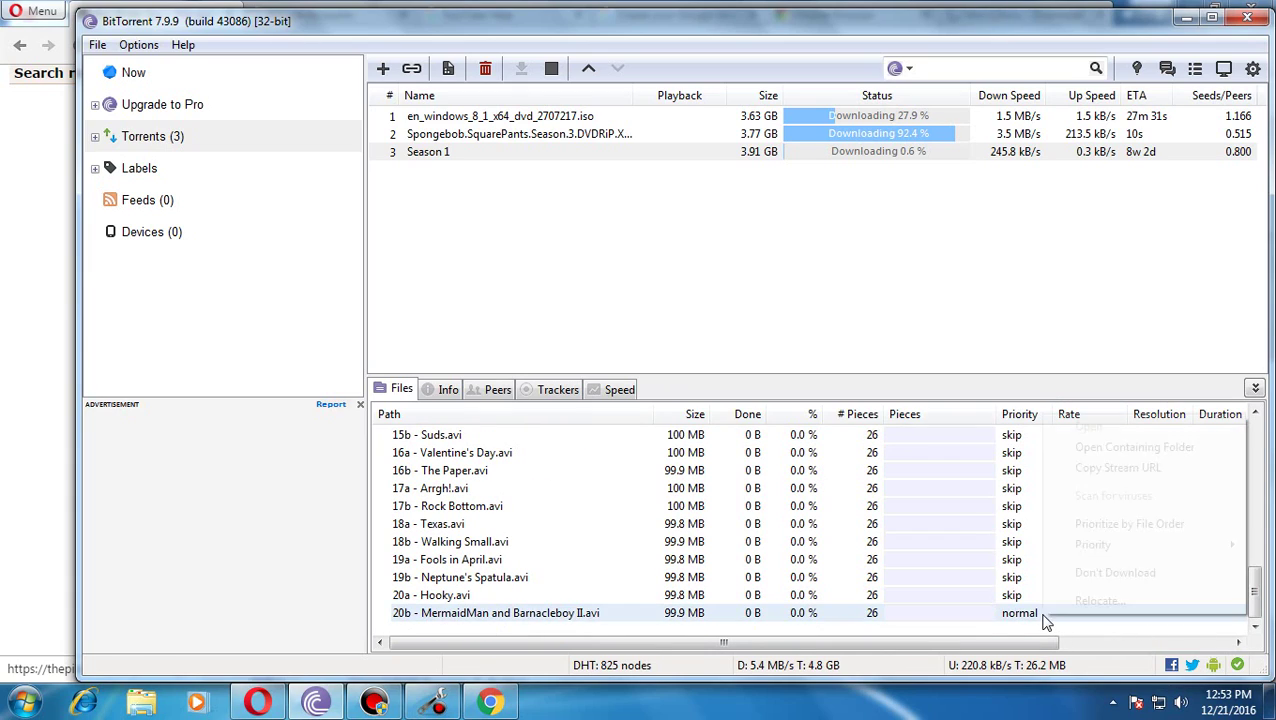
mouse_move(1076, 556)
click(962, 544)
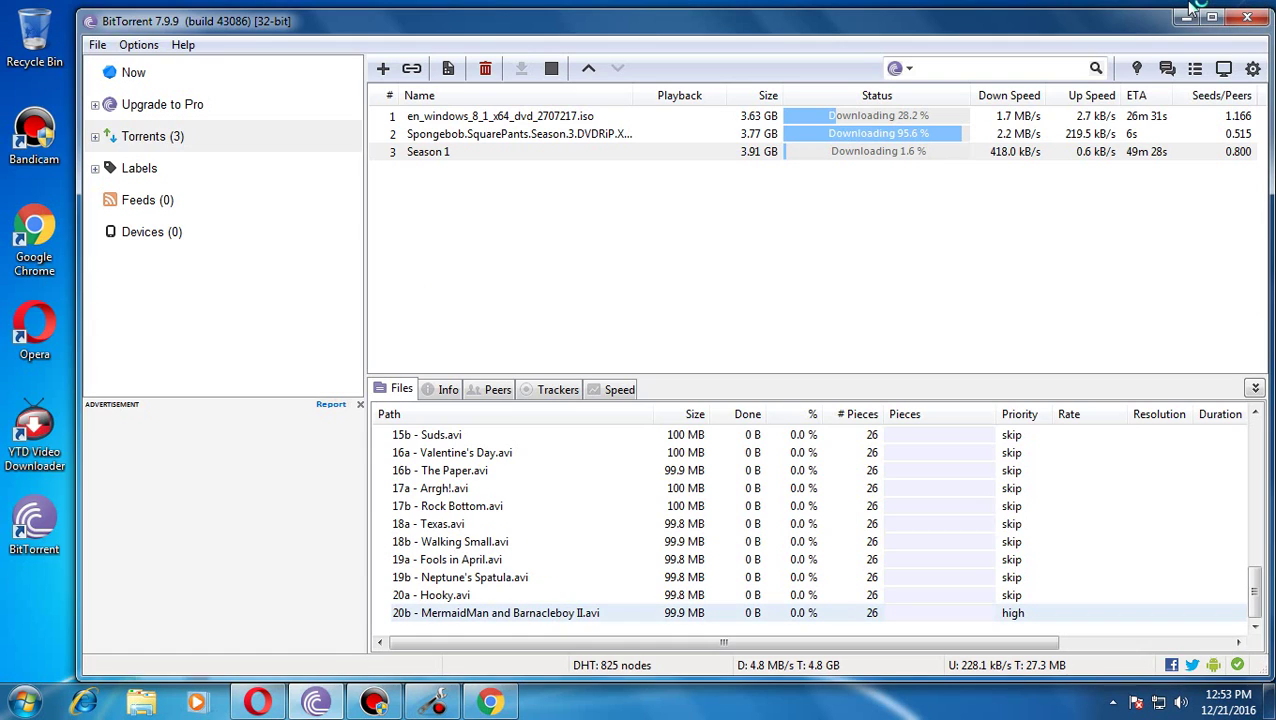
Step: Minimize BitTorrent and close the BandiFix window
click(1184, 17)
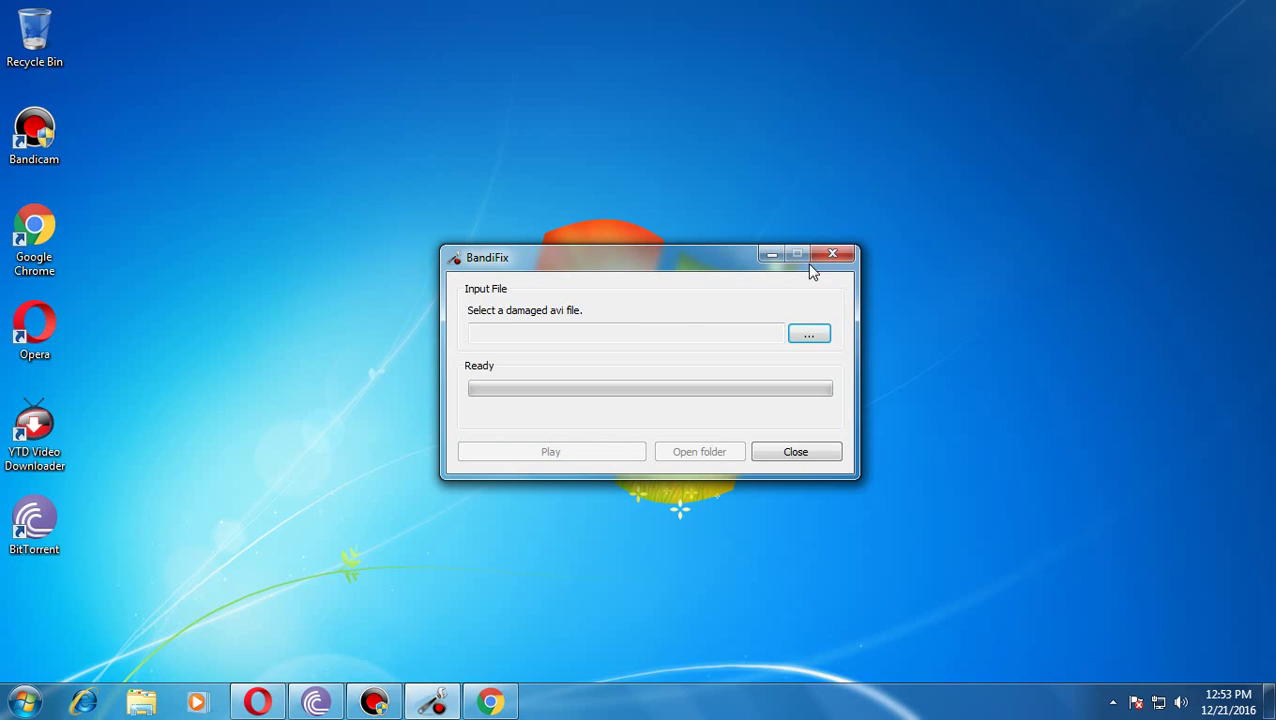
click(832, 254)
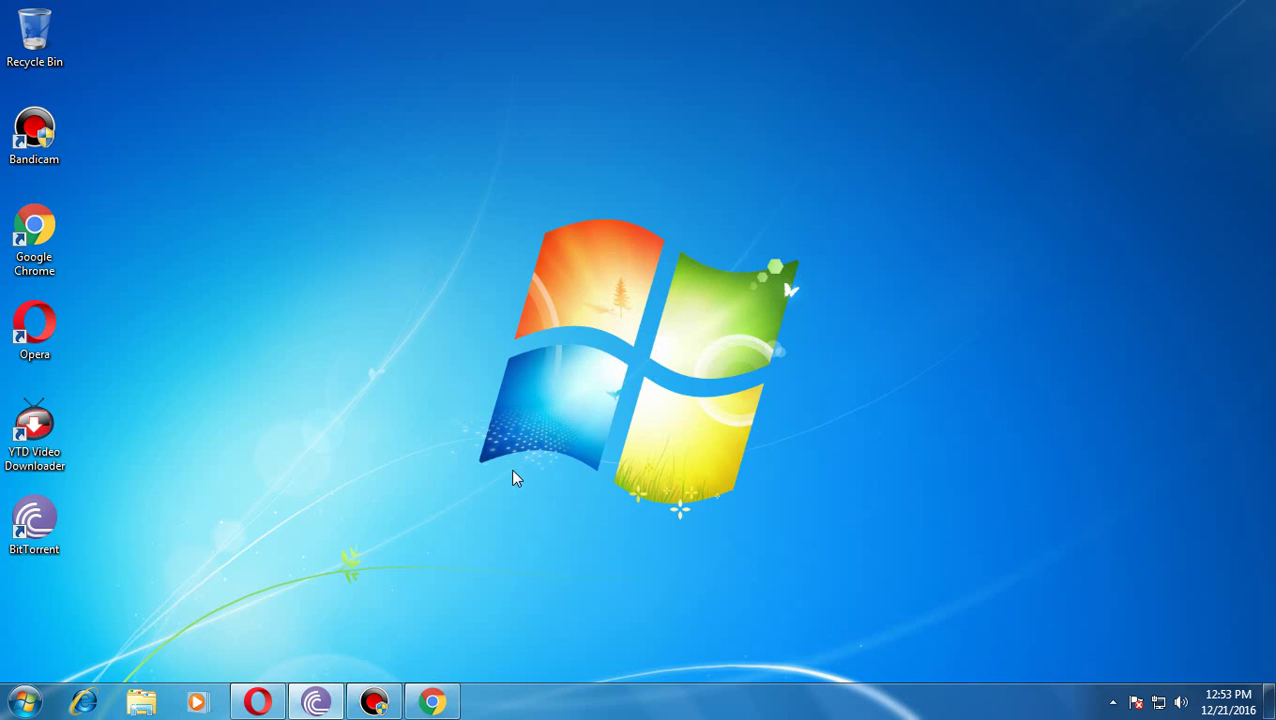
Step: Return to BitTorrent and remove the Spongebob SquarePants Season 3 torrent from the list
click(316, 701)
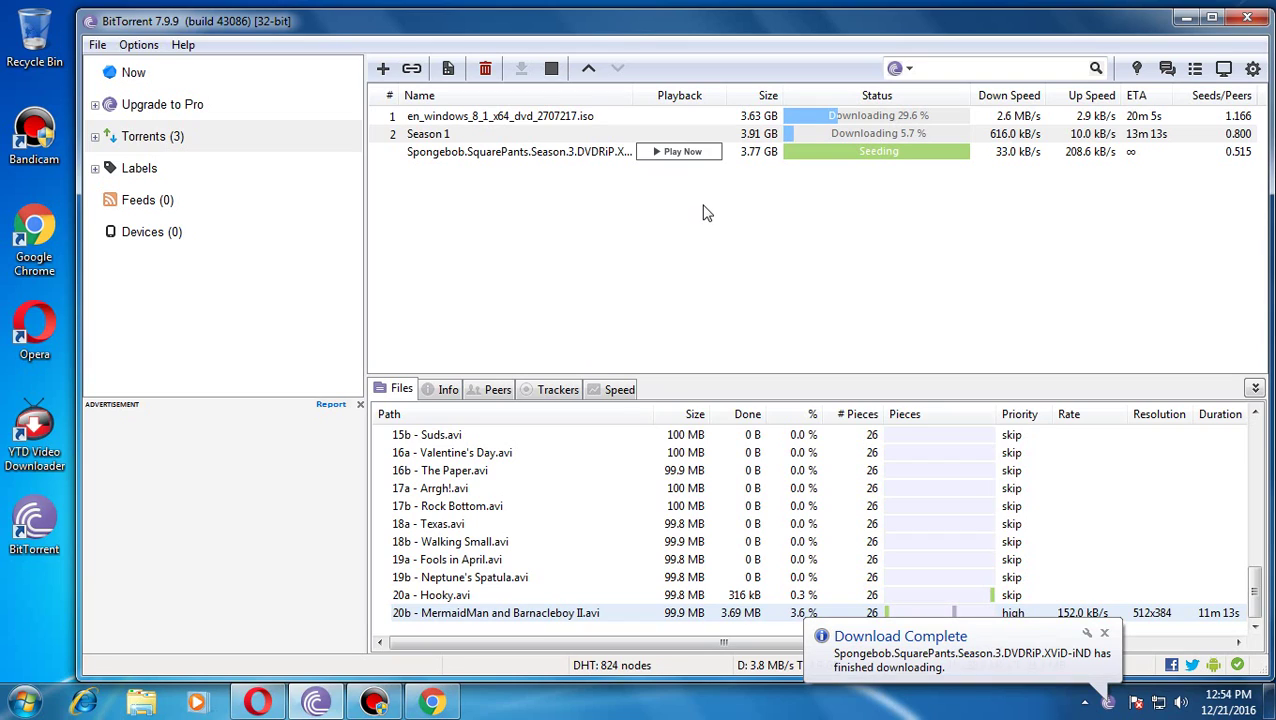
right_click(592, 153)
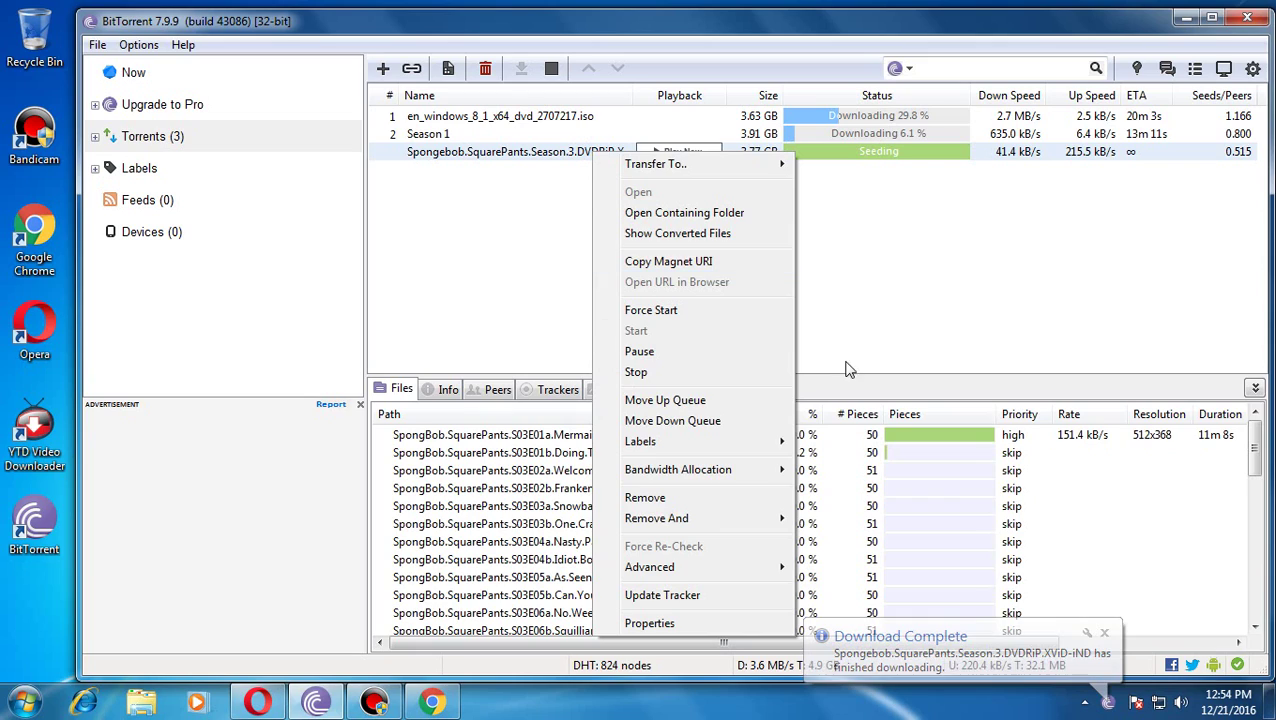
click(729, 499)
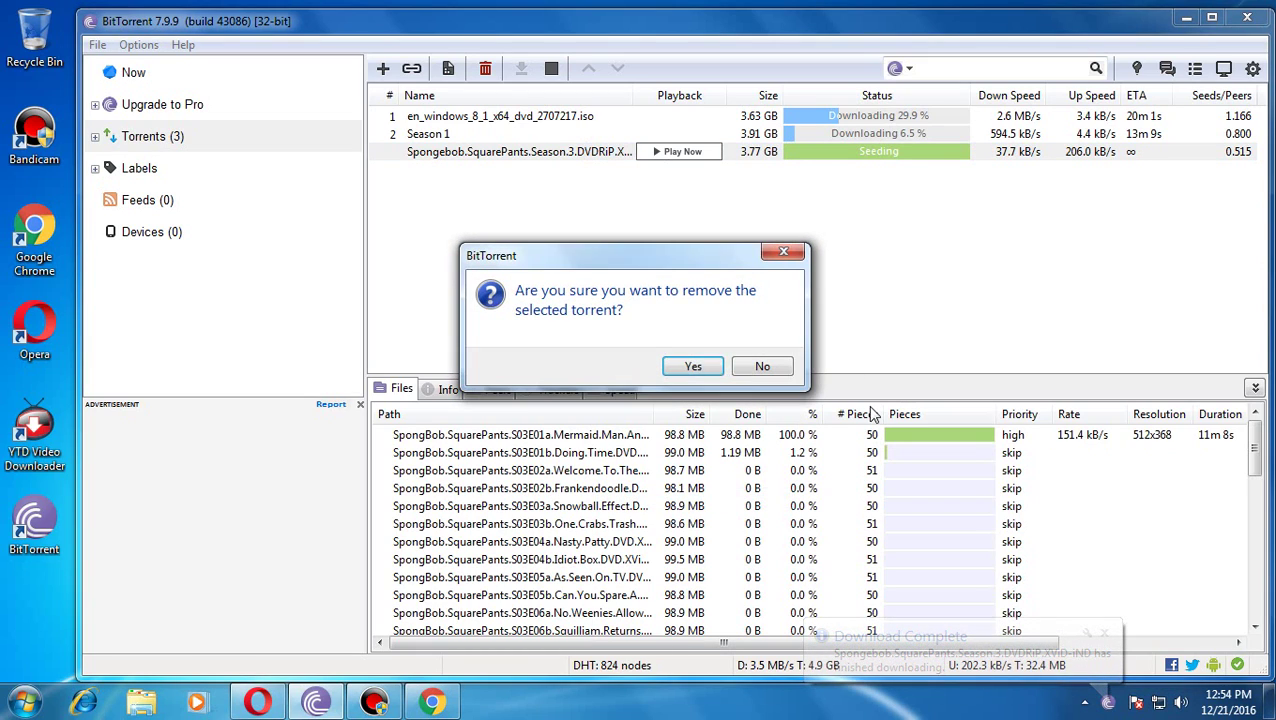
click(693, 366)
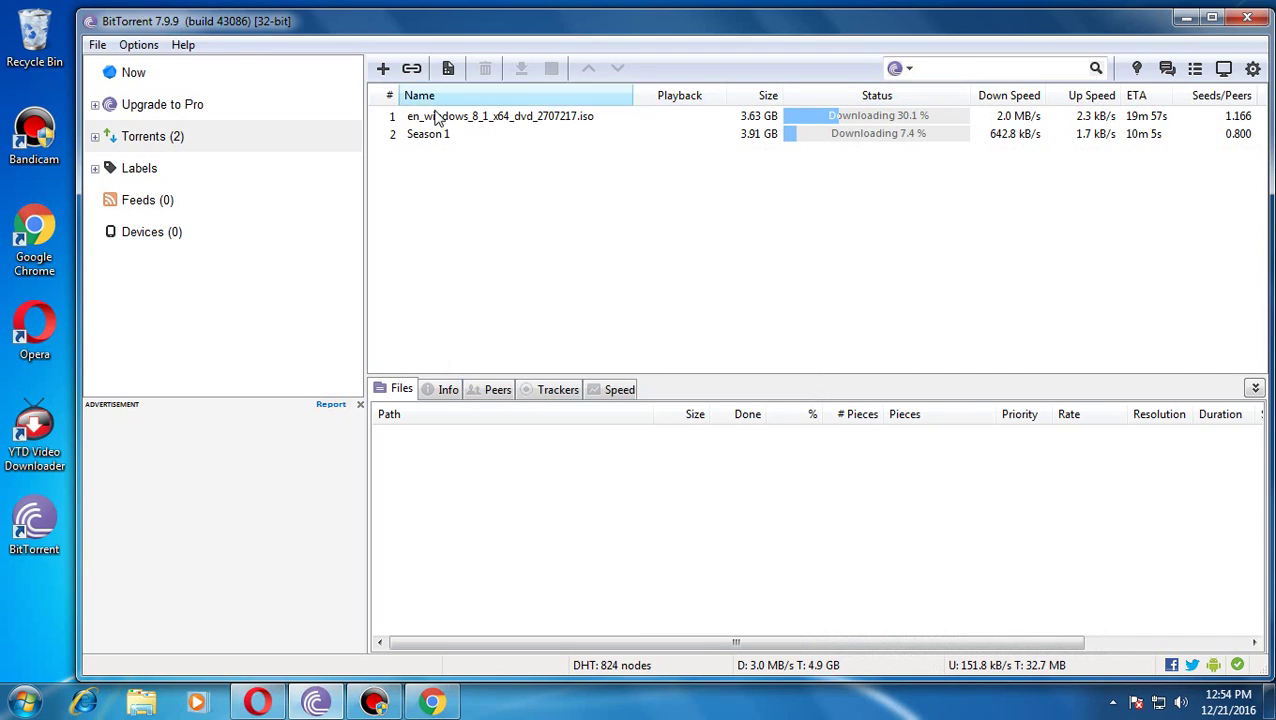
Step: Empty the Recycle Bin on the desktop and confirm the permanent deletion
right_click(38, 42)
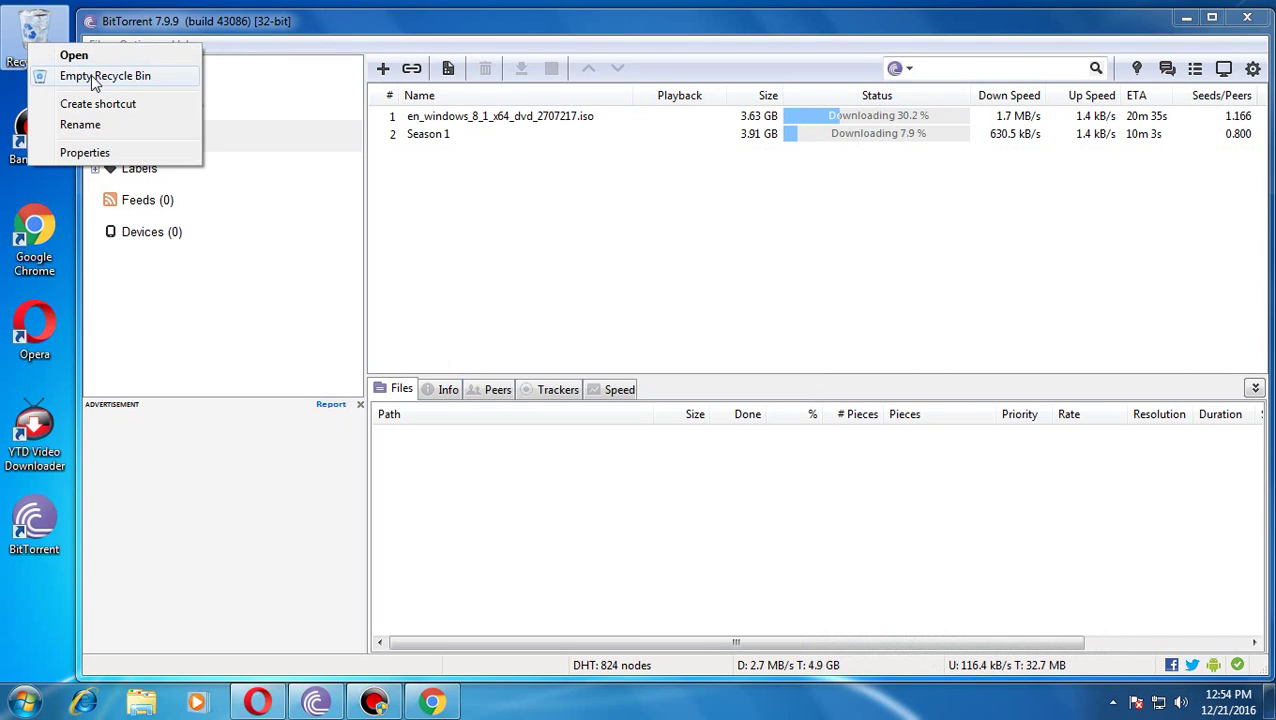
click(88, 78)
click(688, 423)
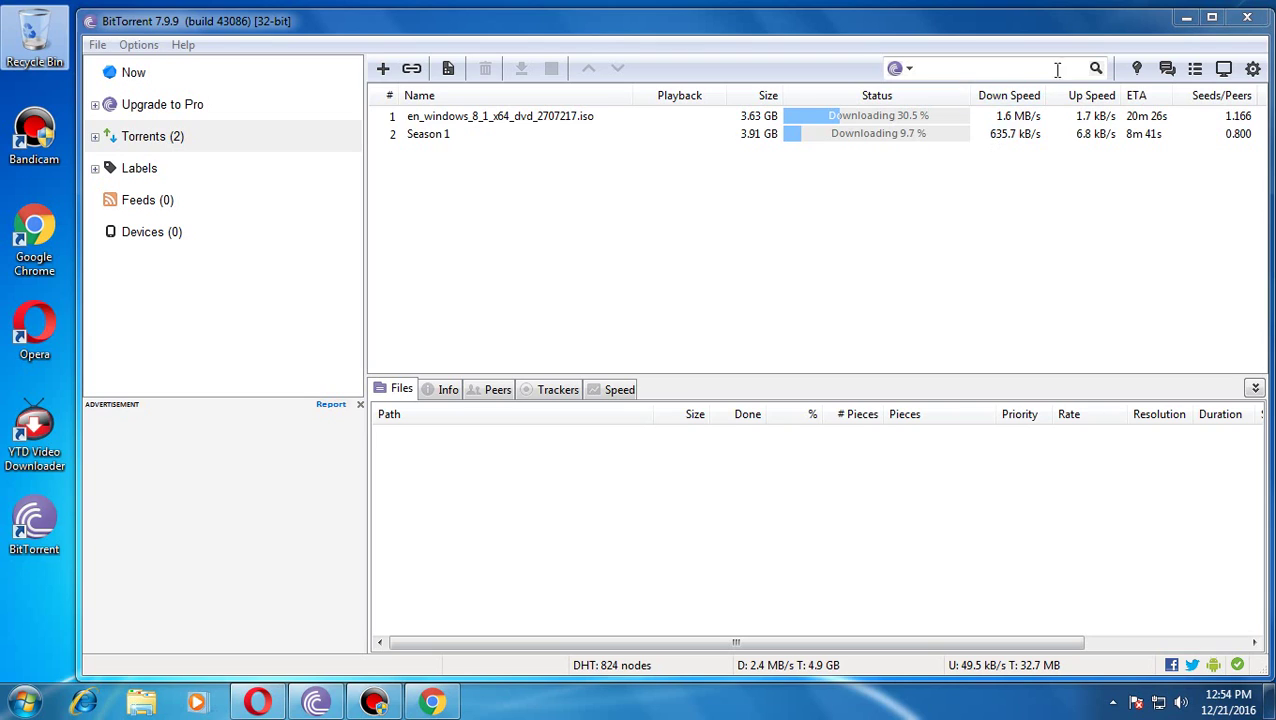
Step: Minimize BitTorrent, check the recording status in Bandicam and minimize it again
click(1184, 19)
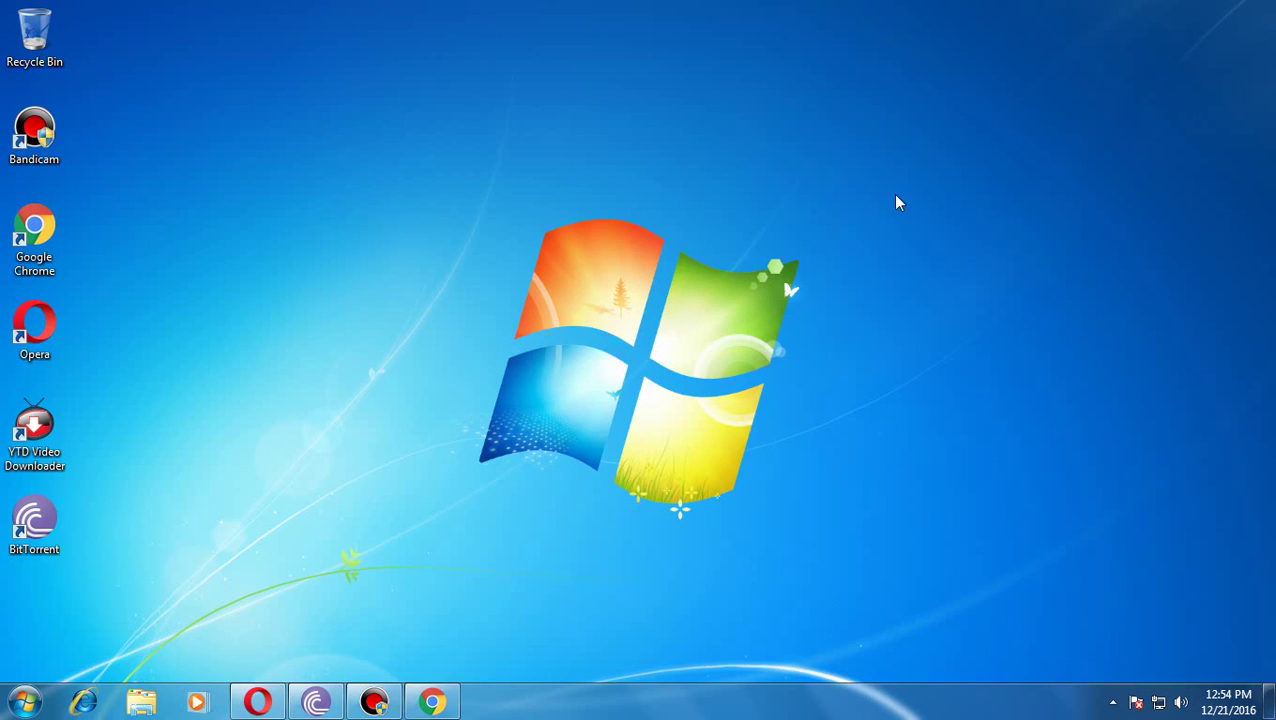
click(375, 700)
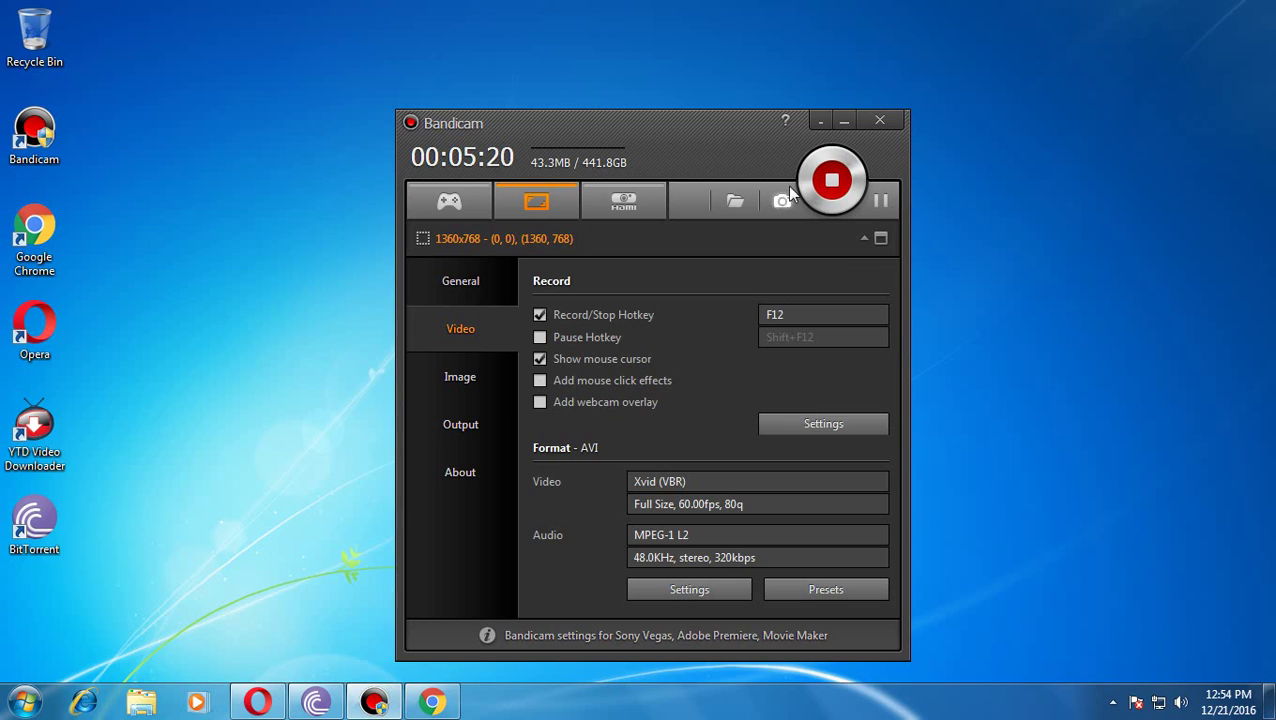
click(844, 122)
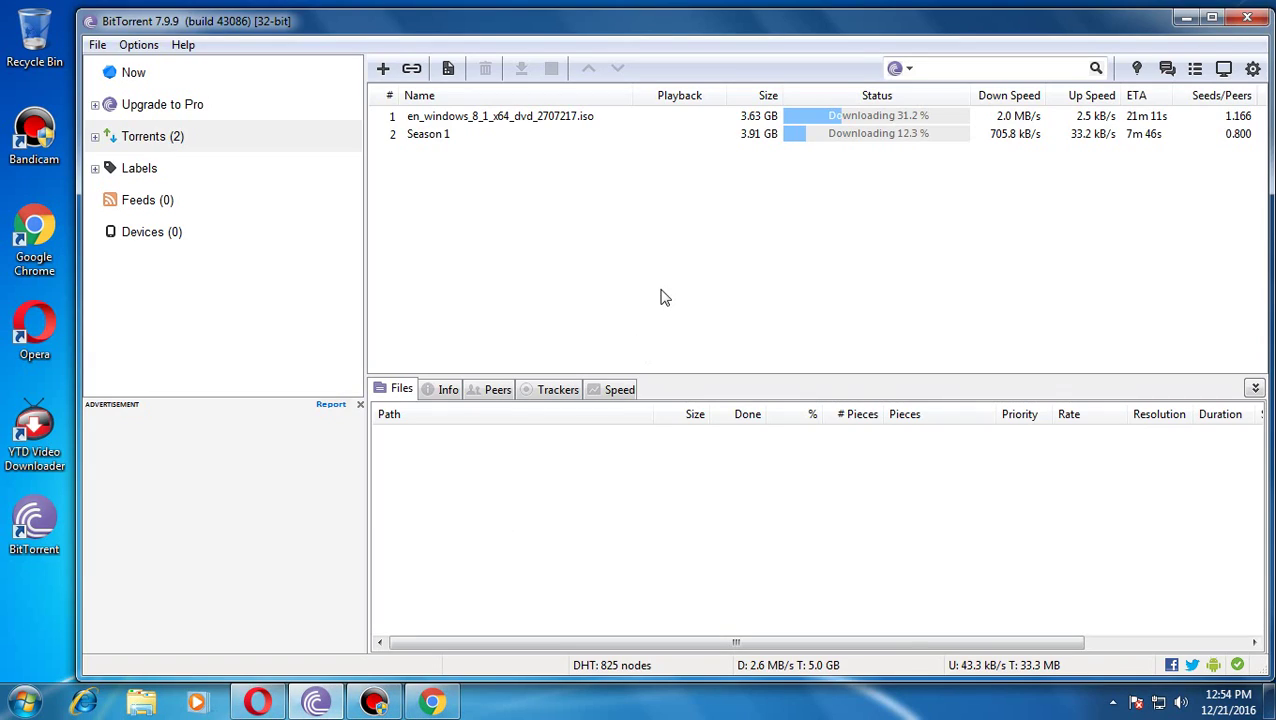
Step: Check the download progress of the Season 1 torrent's files, and view the recording status in Bandicam
click(711, 145)
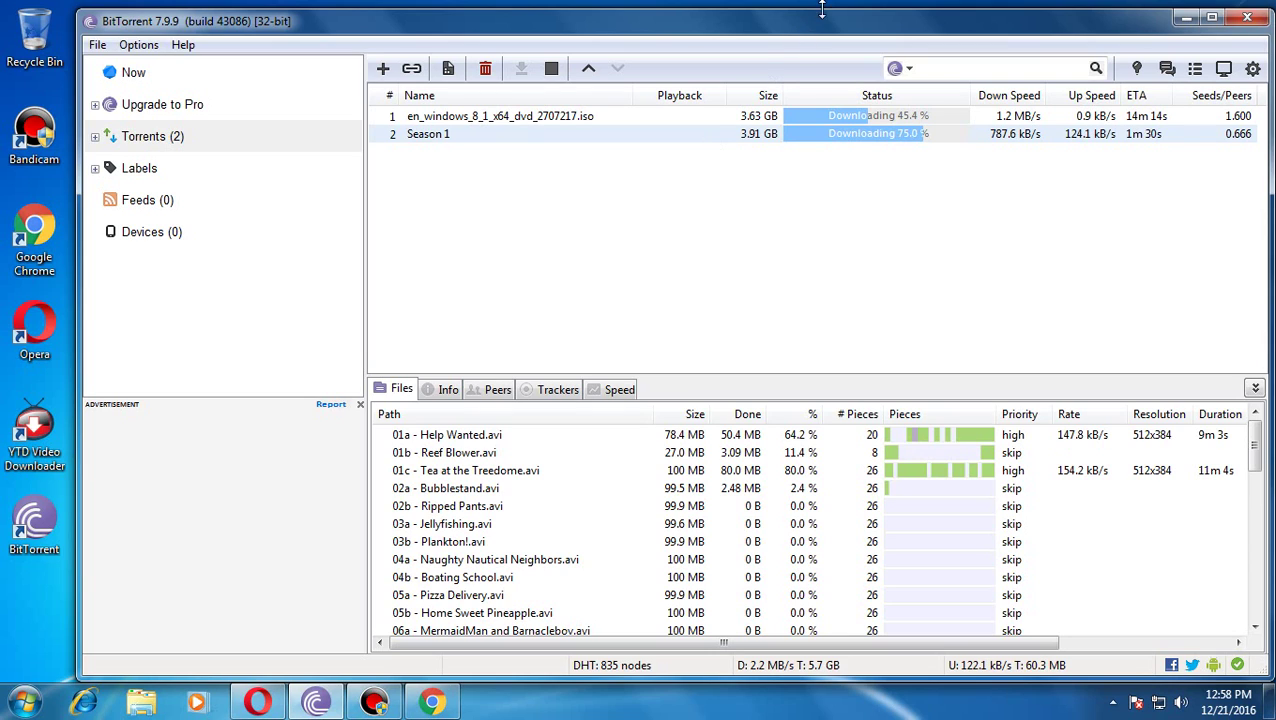
click(1186, 17)
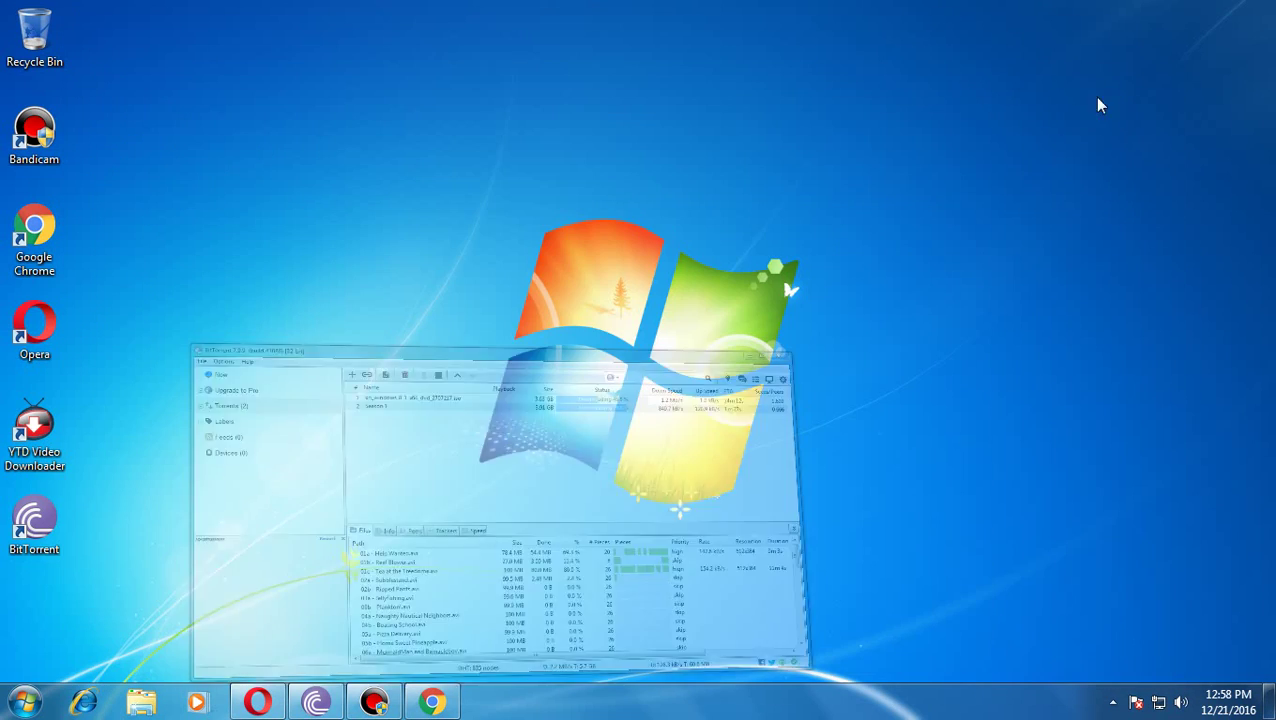
mouse_move(374, 700)
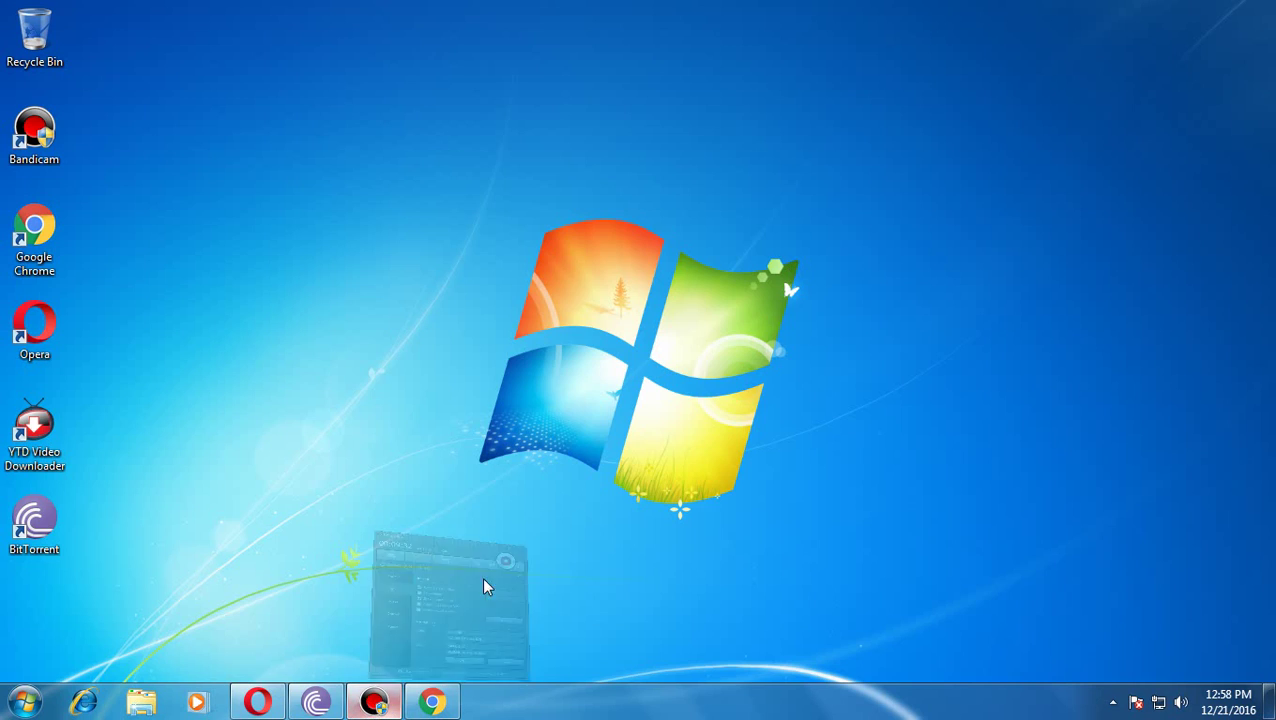
click(441, 629)
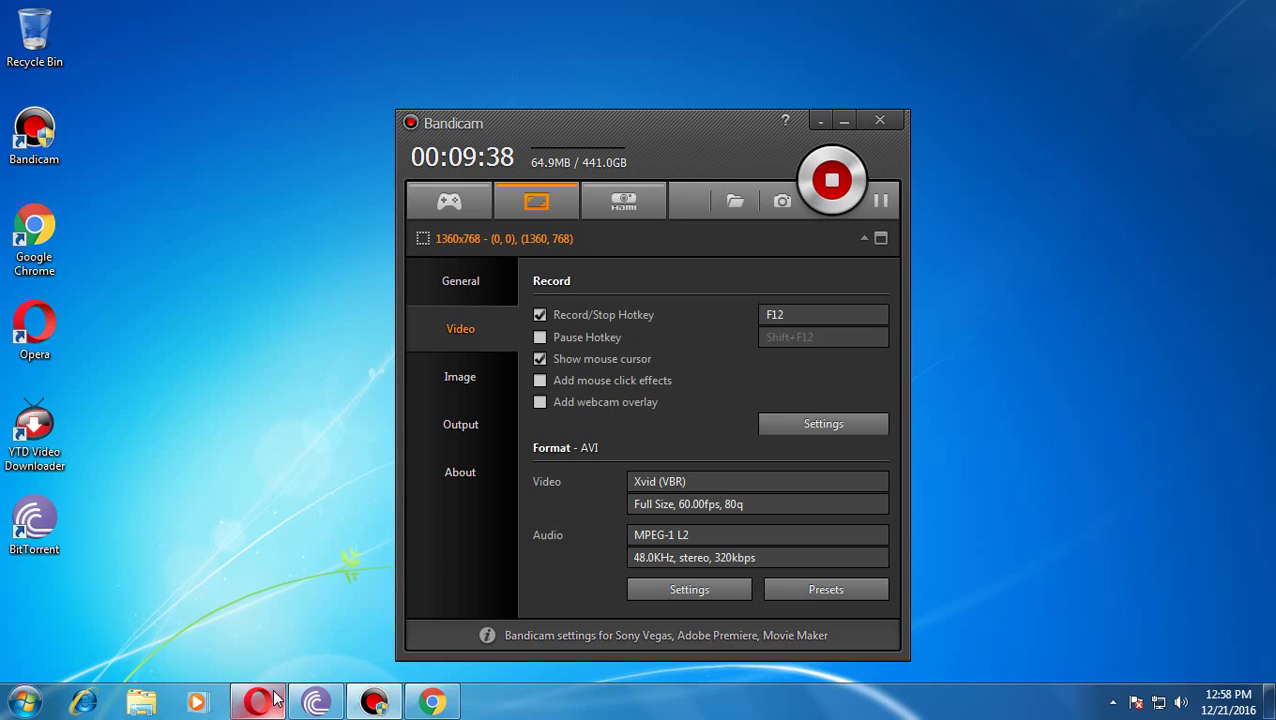
mouse_move(275, 700)
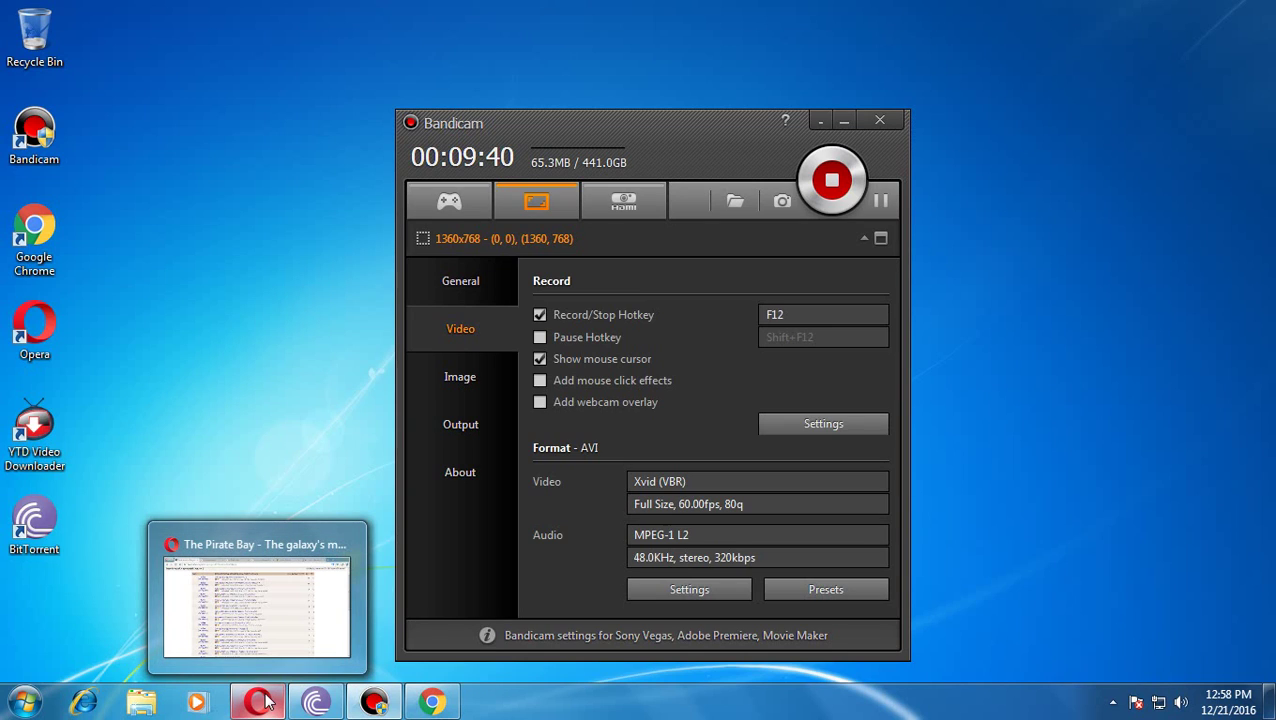
Step: Switch to Chrome and open the account's own DVD-R 2017 channel page on YouTube
click(445, 628)
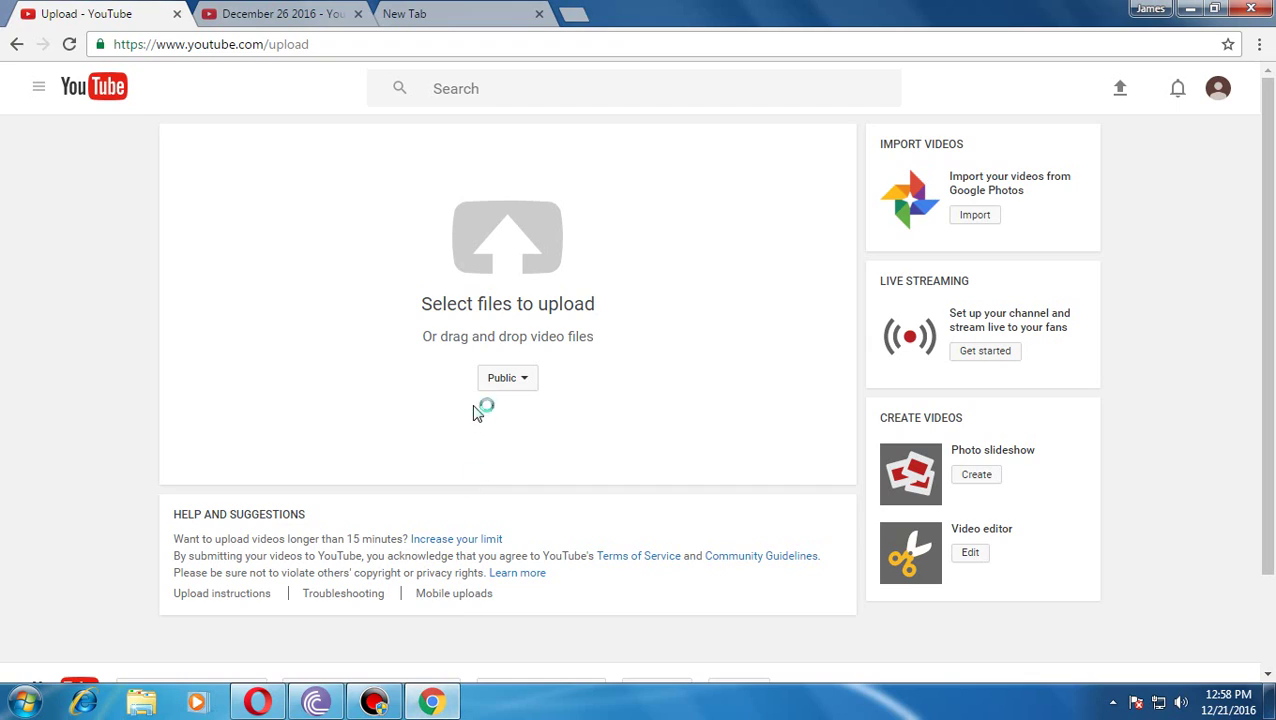
right_click(17, 44)
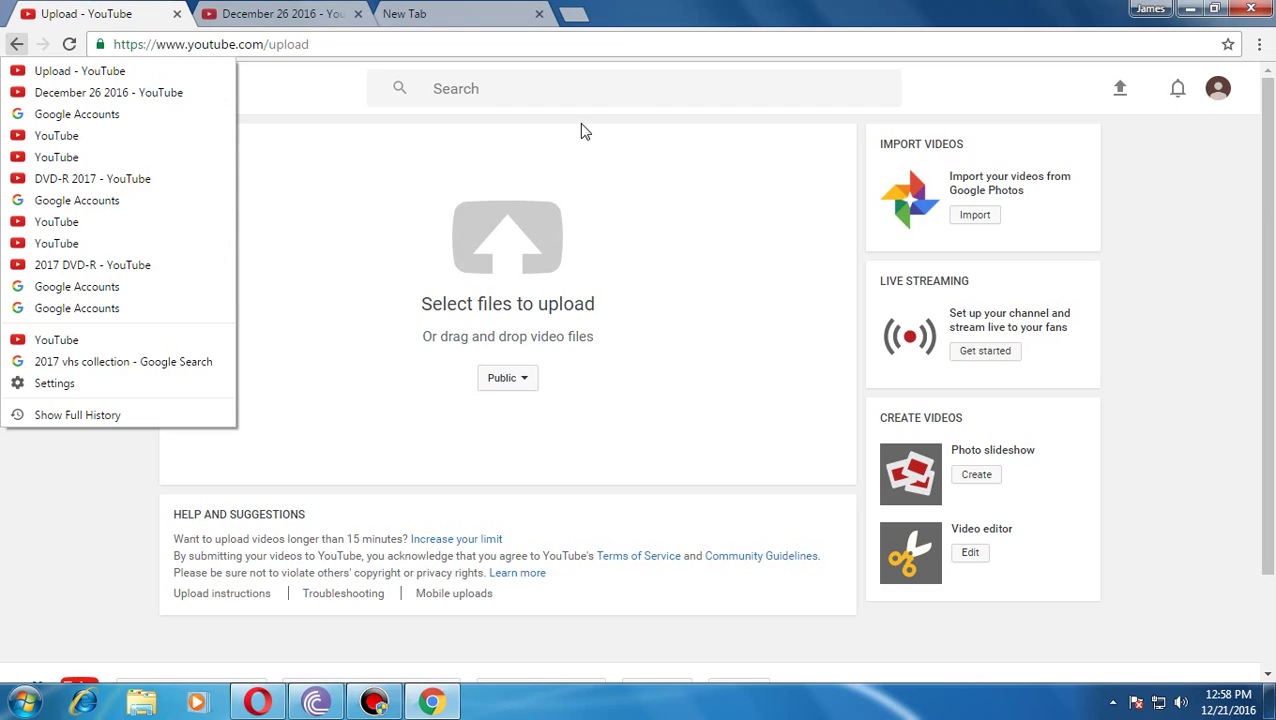
click(337, 150)
click(39, 88)
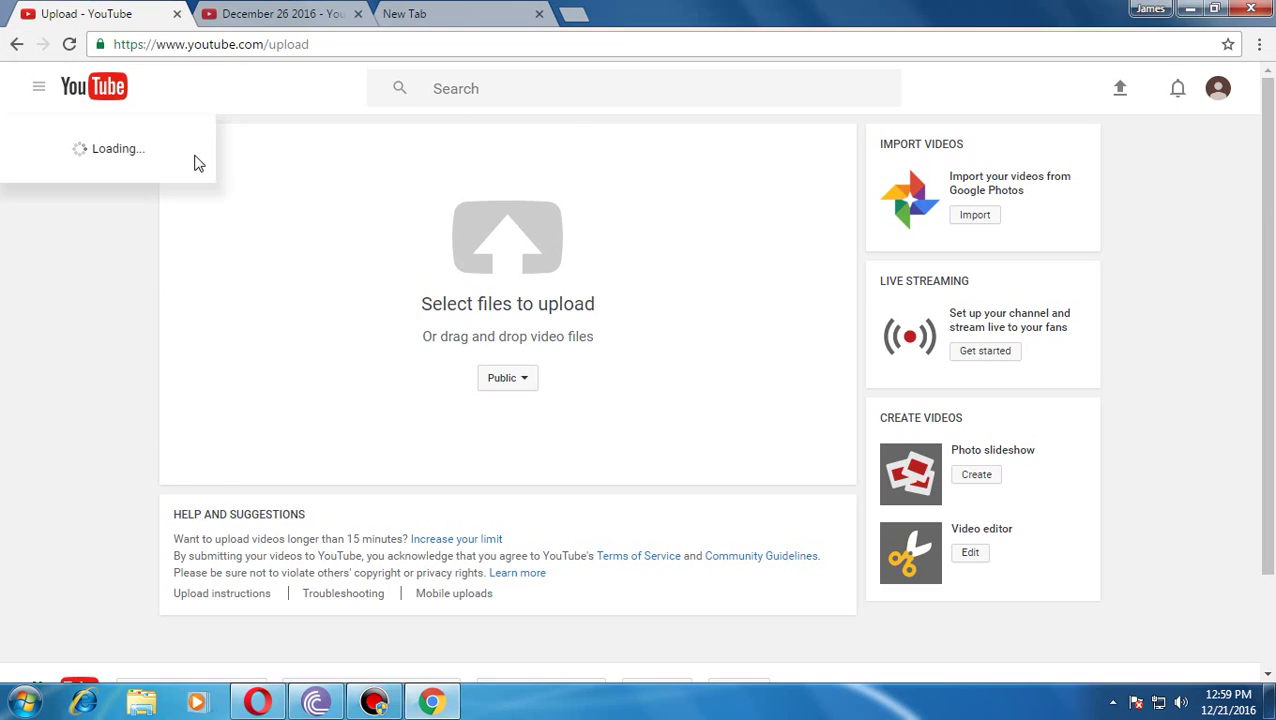
click(130, 178)
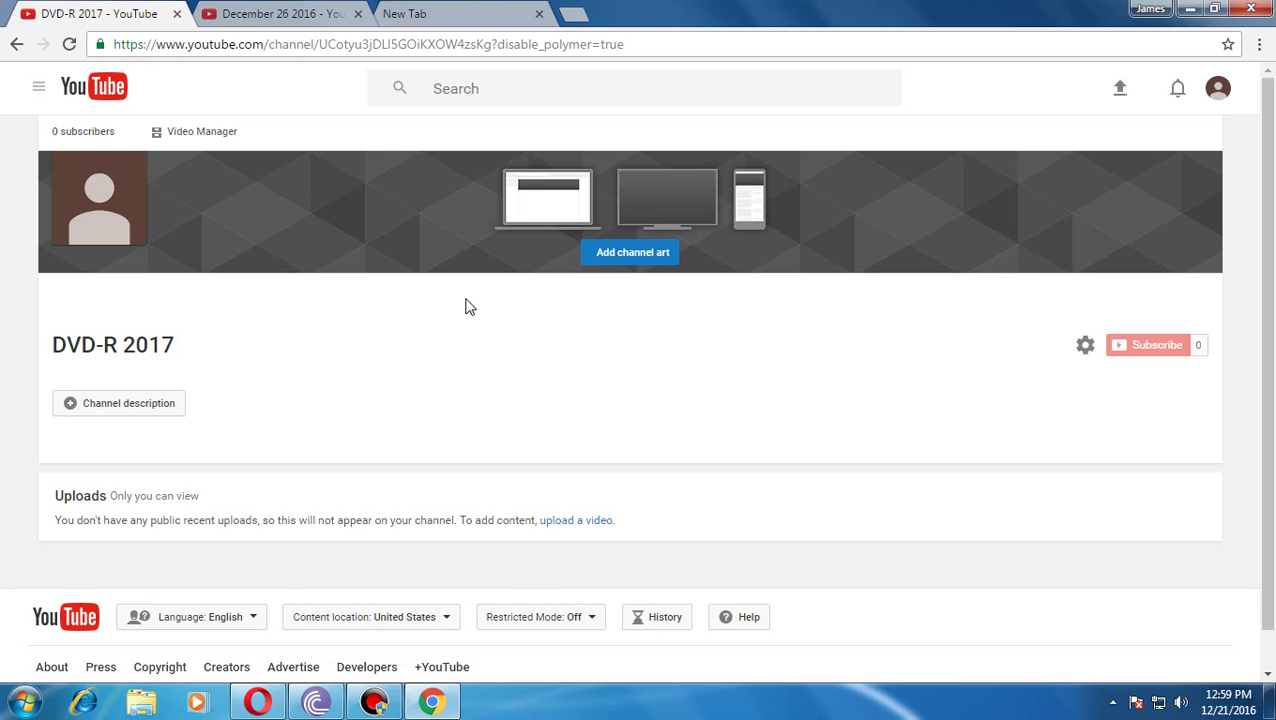
Step: Switch YouTube to a different channel account
click(1218, 88)
click(1087, 260)
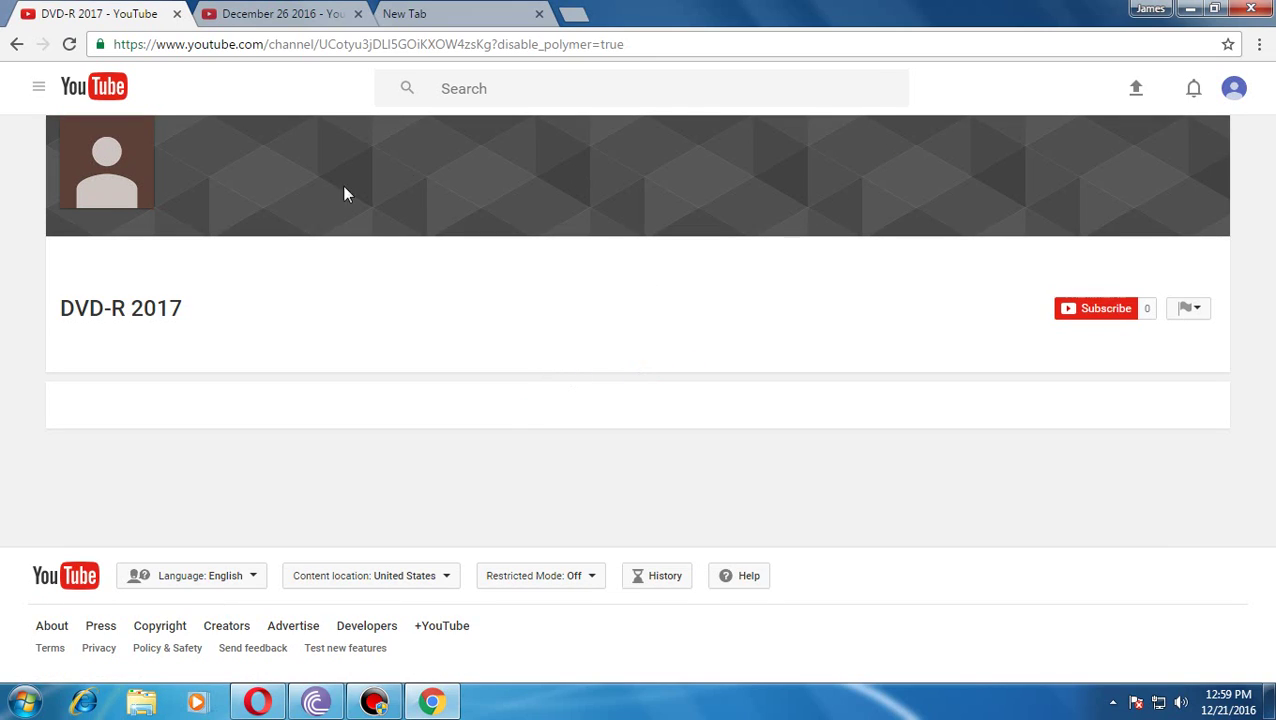
Step: Open the account's own December 26 2016 channel page and view its uploaded videos in the Video Manager
click(37, 88)
click(157, 170)
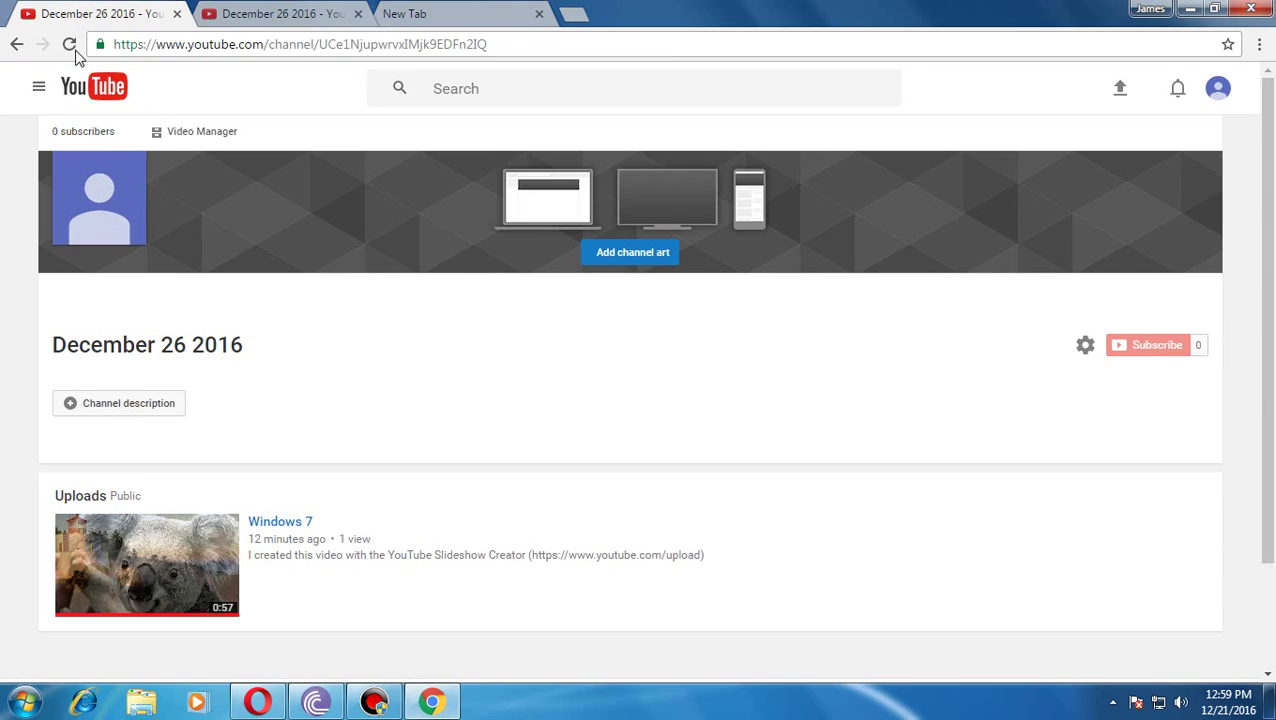
right_click(16, 44)
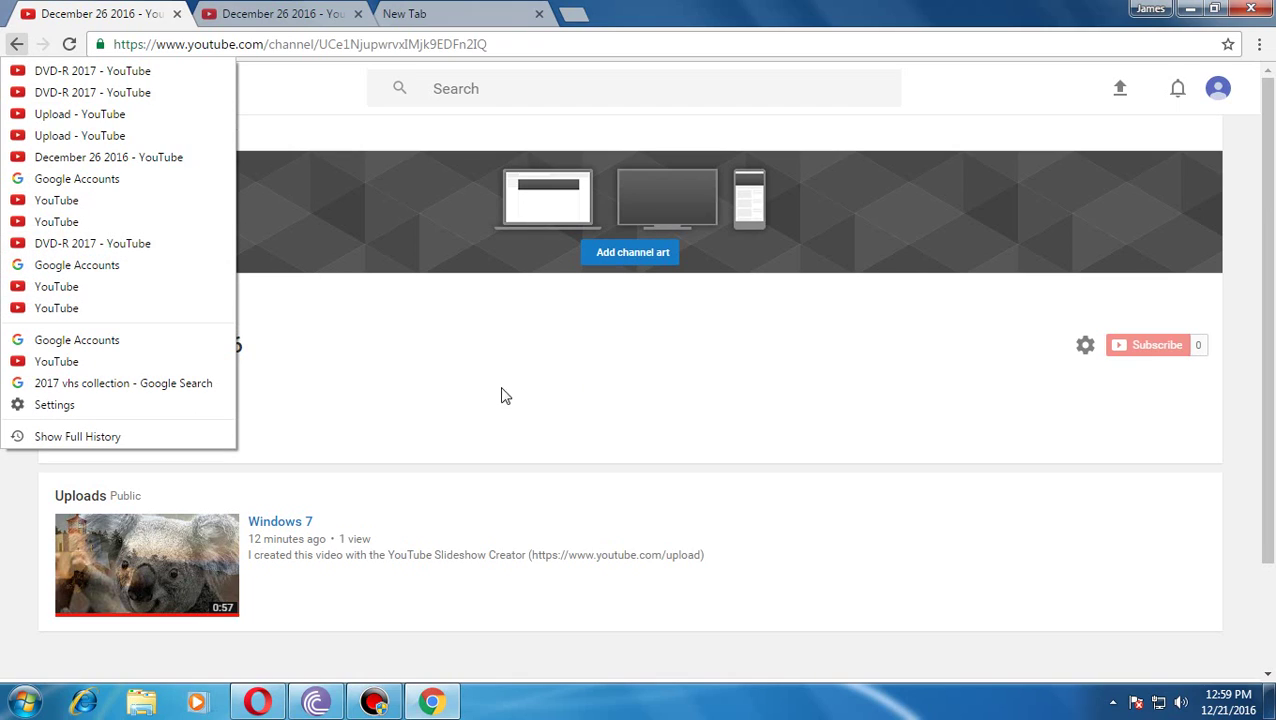
click(565, 371)
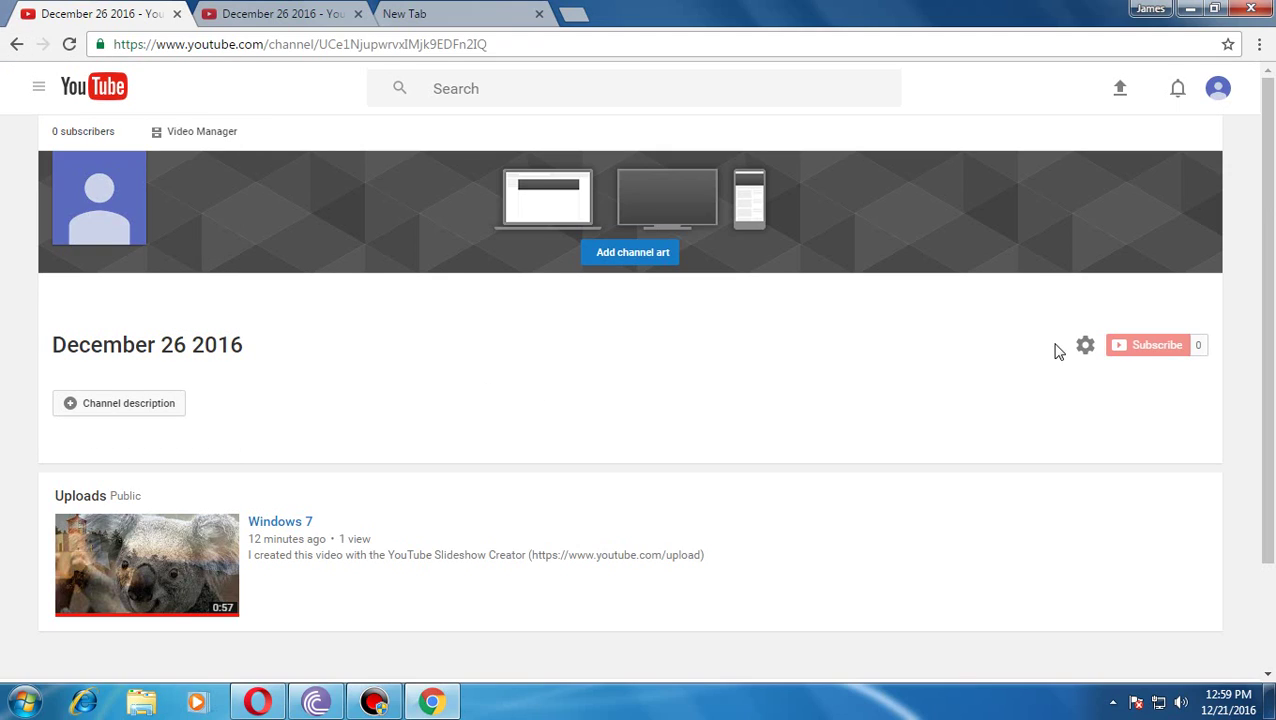
click(205, 132)
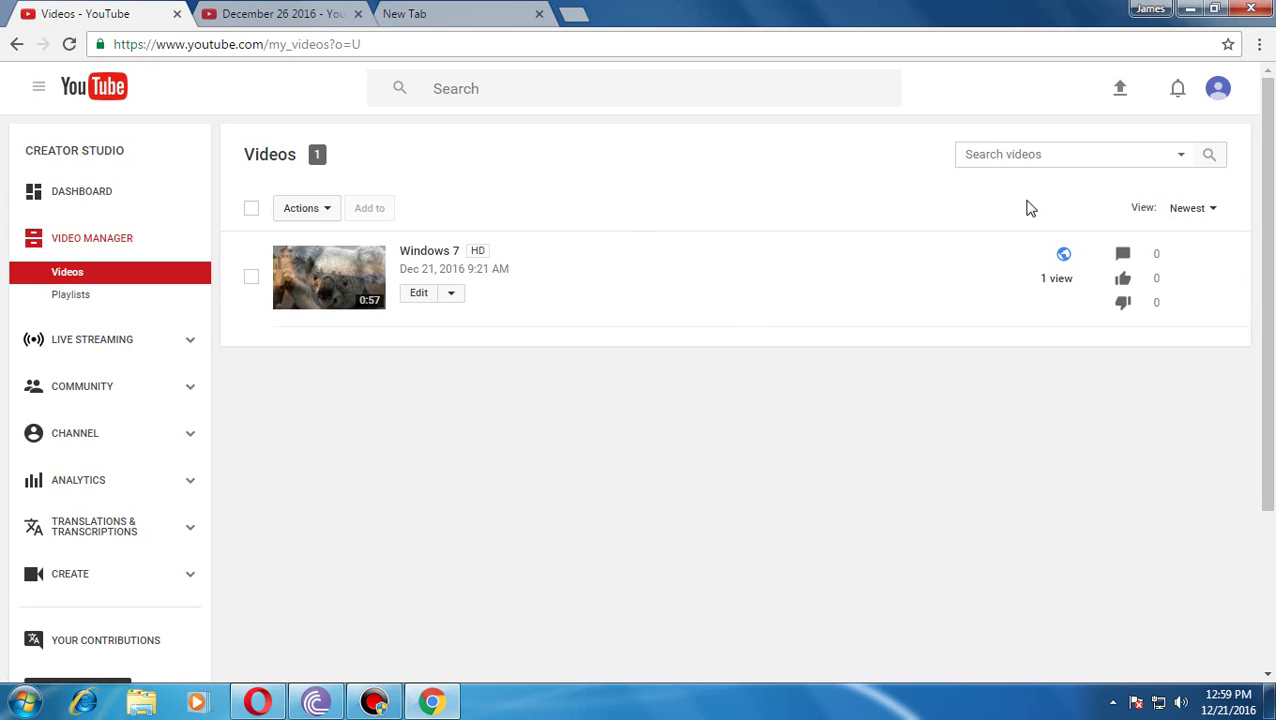
Step: Start a public YouTube video upload and browse to the Spongebob SquarePants Season 3 folder in Downloads for the file
click(1119, 91)
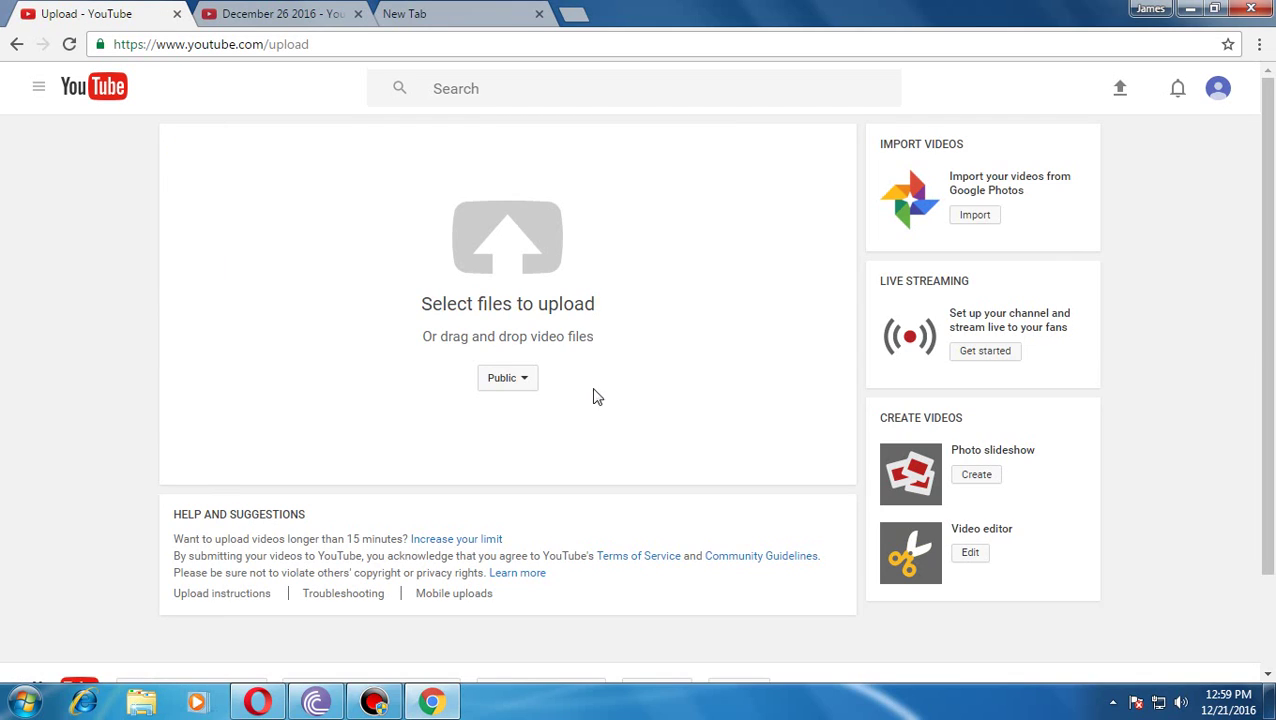
click(514, 278)
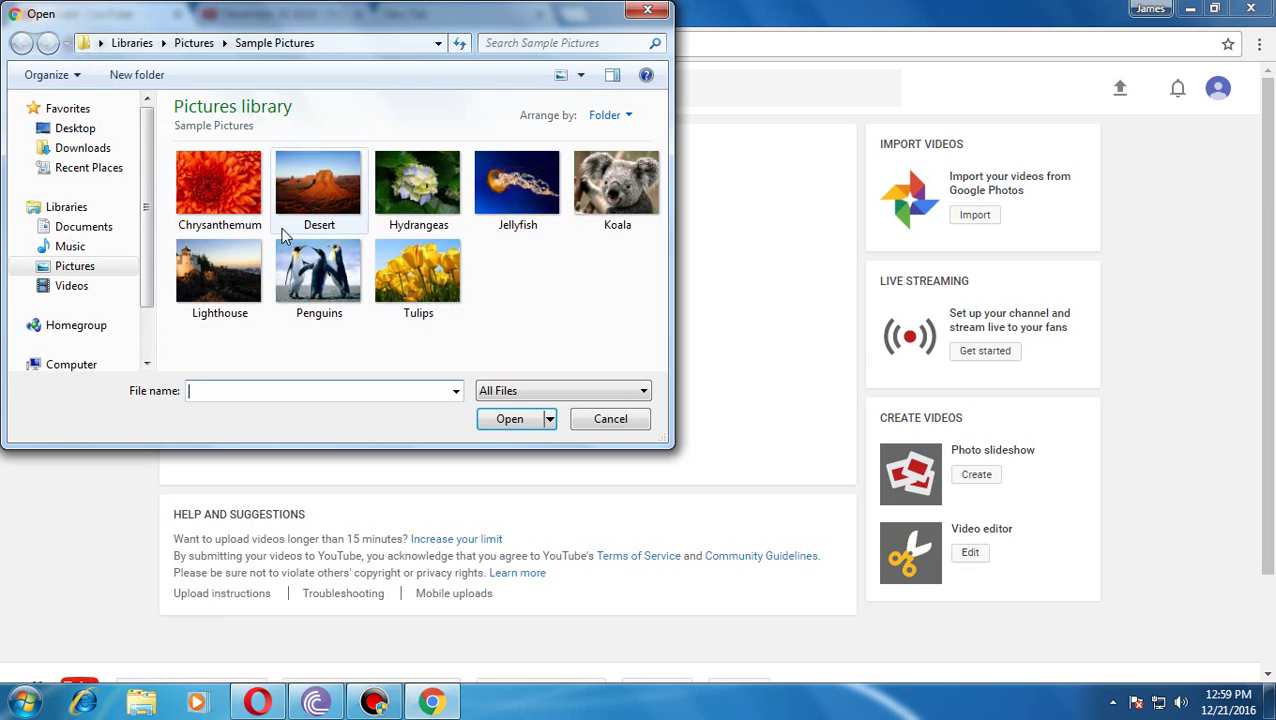
click(95, 148)
double_click(334, 170)
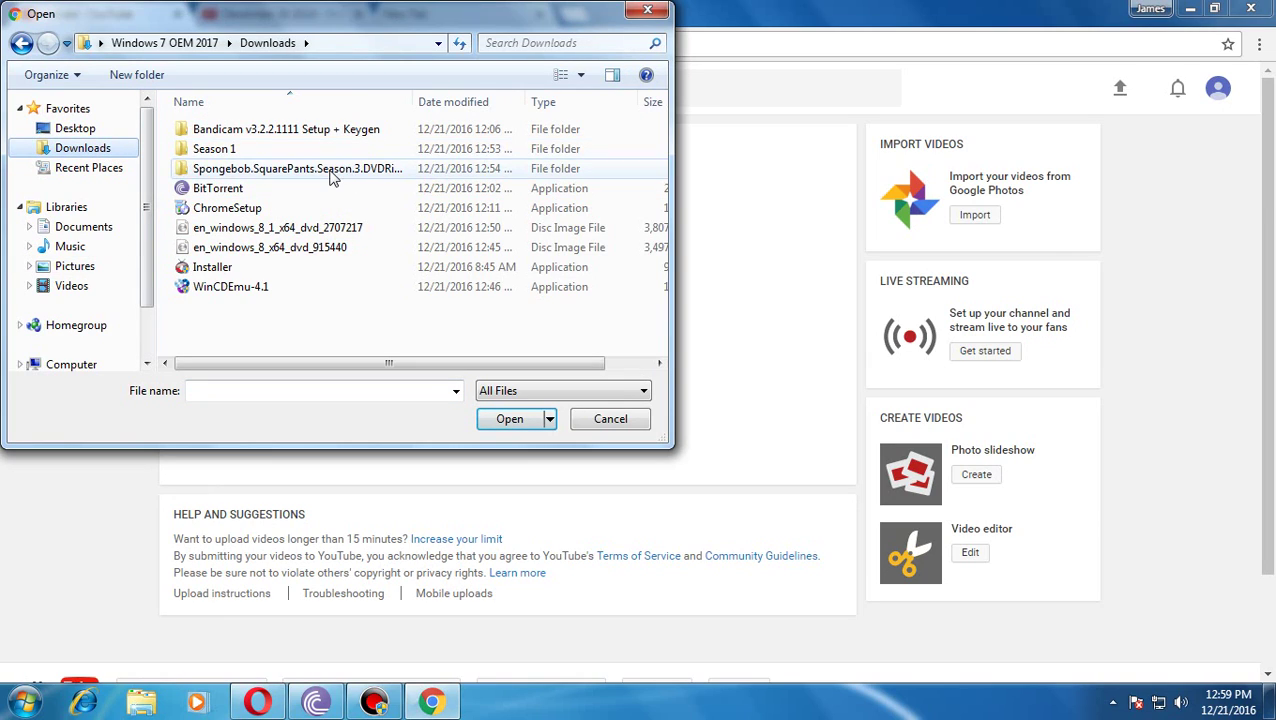